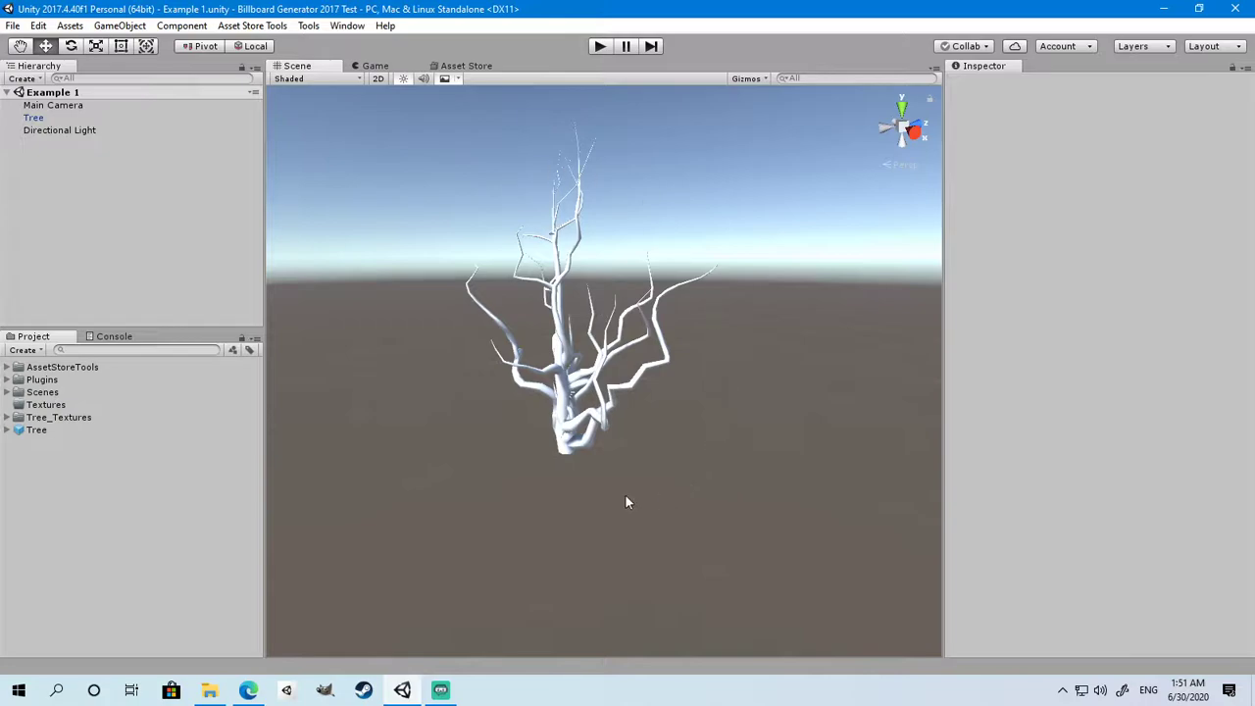
# Expand Plugins > Winterbolt Games > Billboard Generator > Editor in the Project window
pyautogui.click(8, 380)
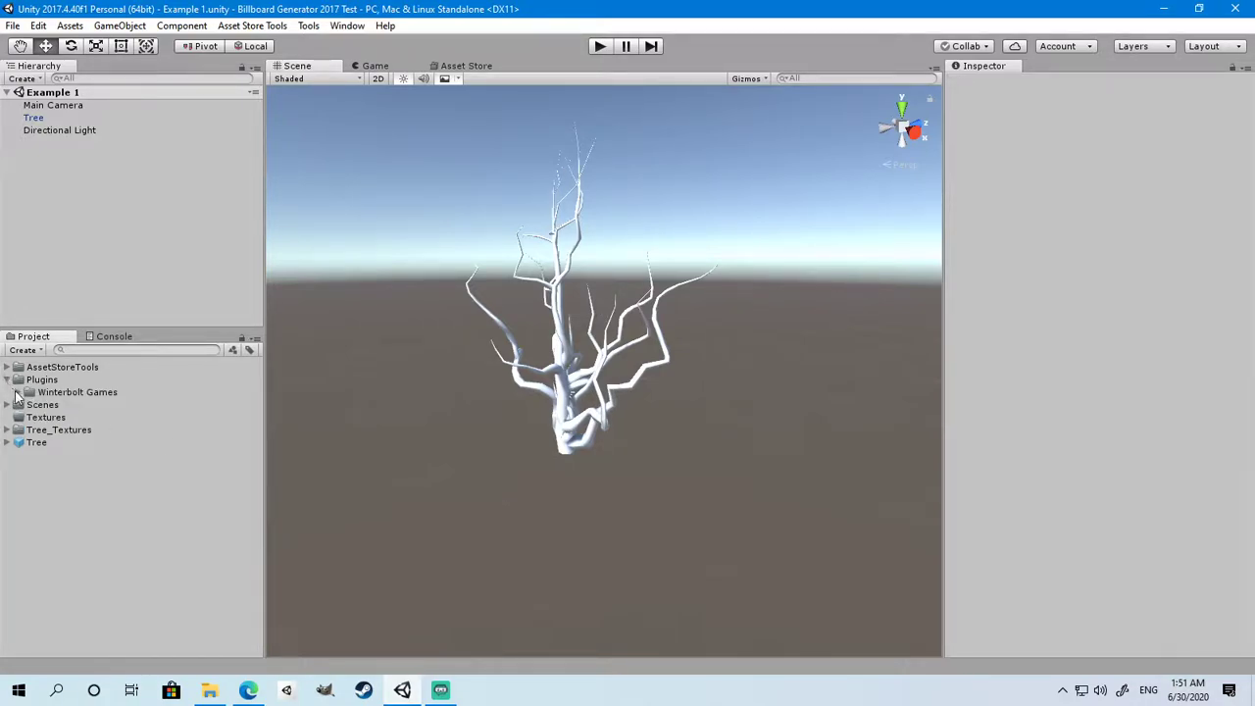
pyautogui.click(18, 392)
pyautogui.click(28, 405)
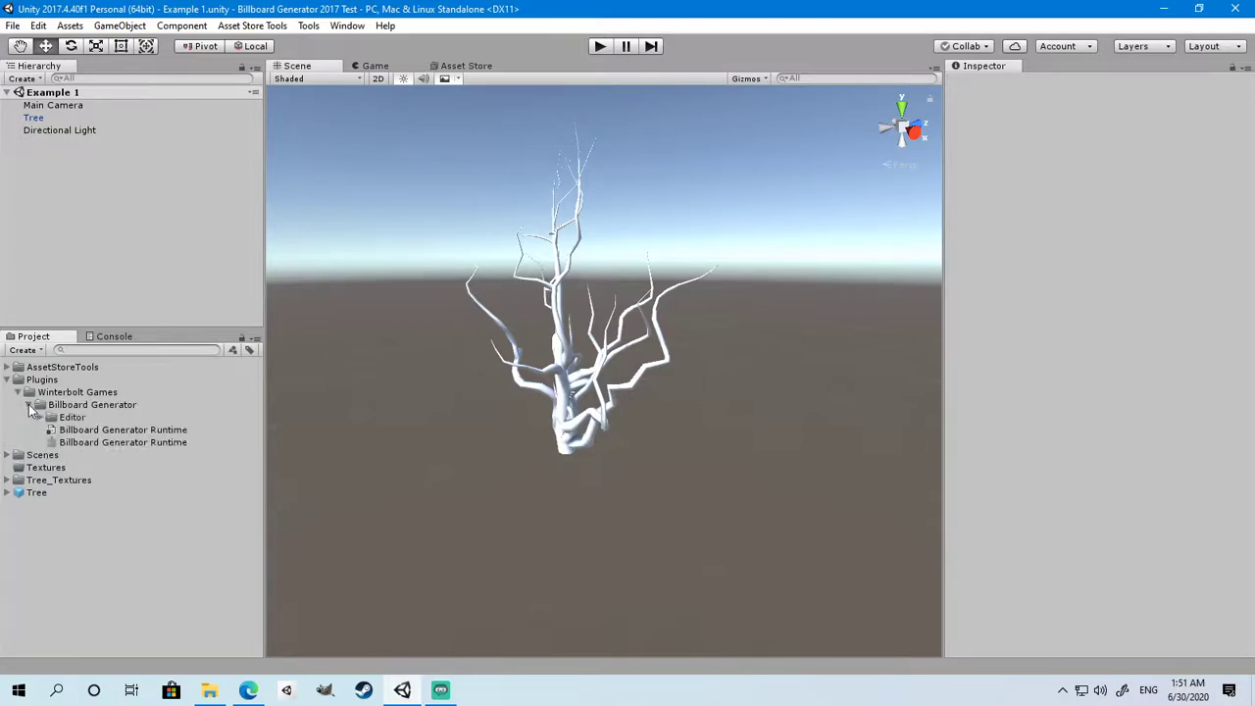
pyautogui.click(39, 417)
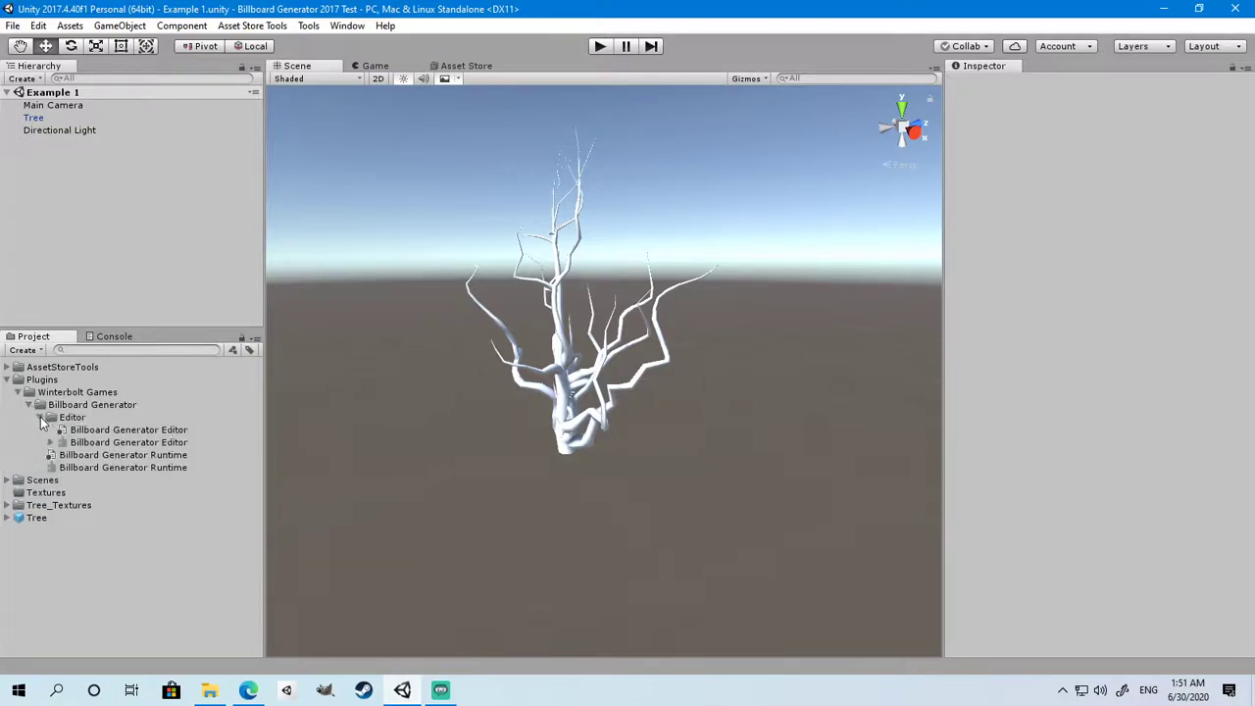
# Inspect the Billboard Generator Runtime and Editor scripts
pyautogui.click(137, 456)
pyautogui.click(135, 431)
pyautogui.click(137, 457)
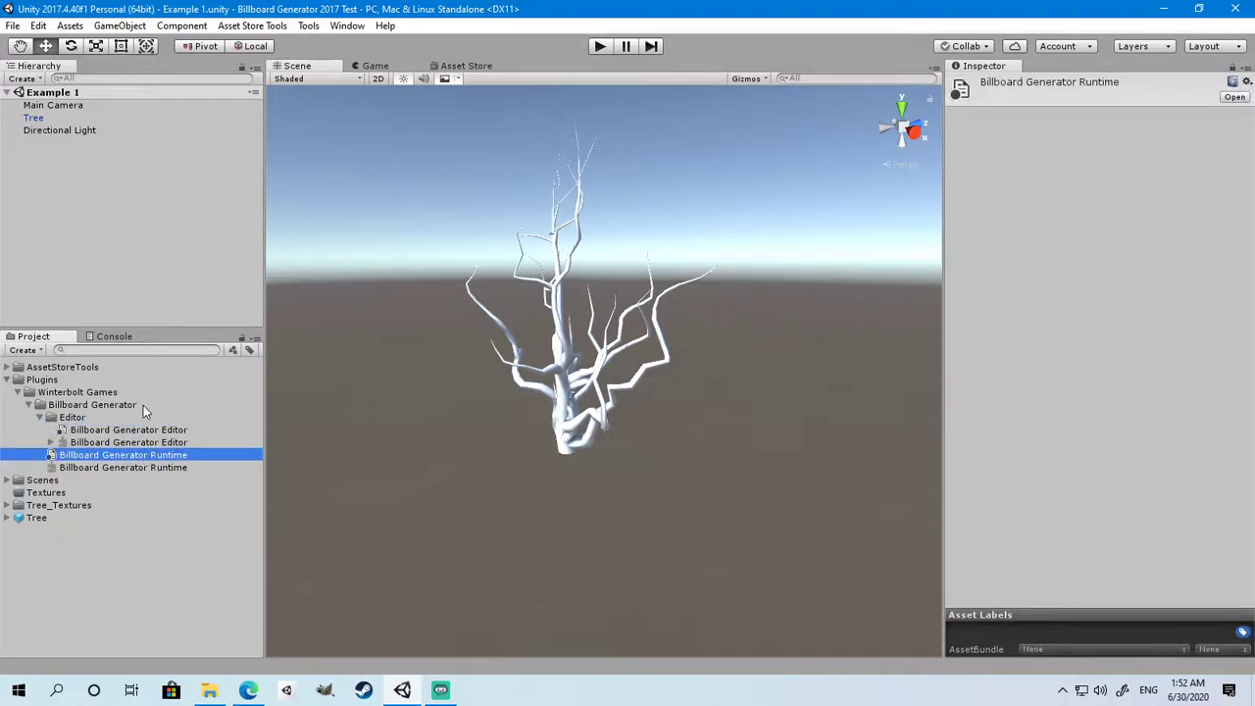
pyautogui.click(108, 431)
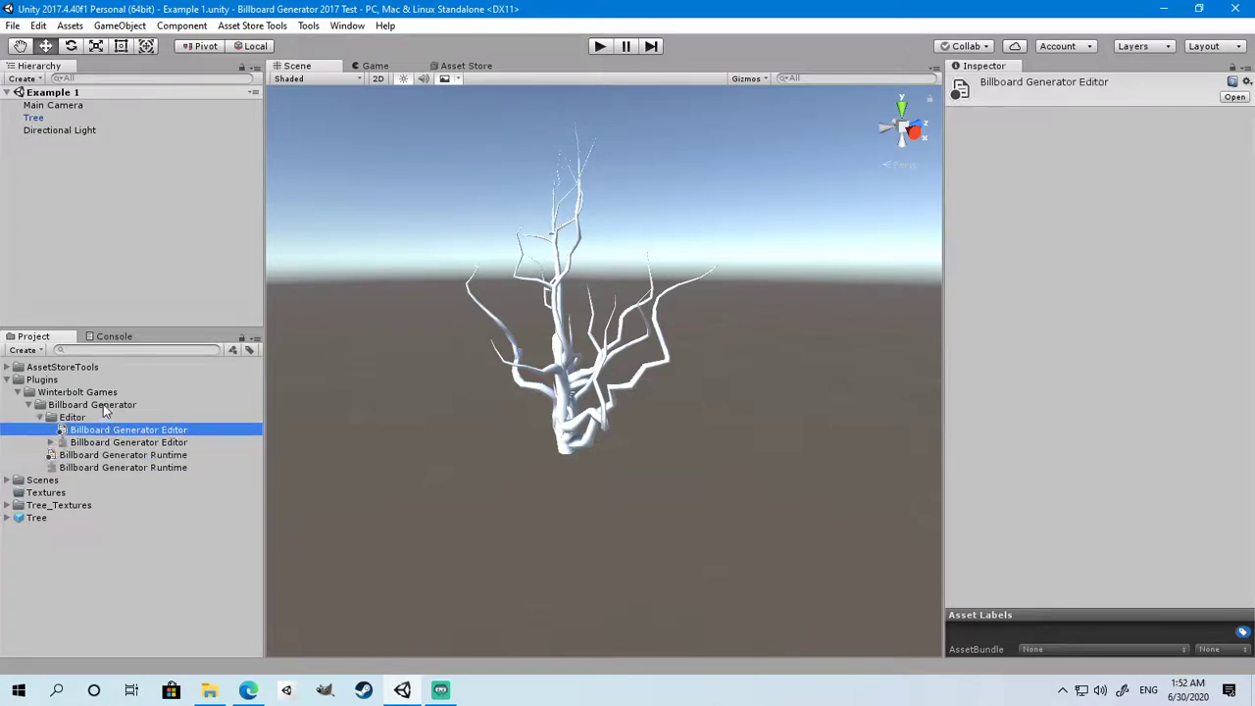
# Launch Tools > Winterbolt Games > Billboard Generator and nudge its floating window upward
pyautogui.click(309, 27)
pyautogui.moveTo(345, 47)
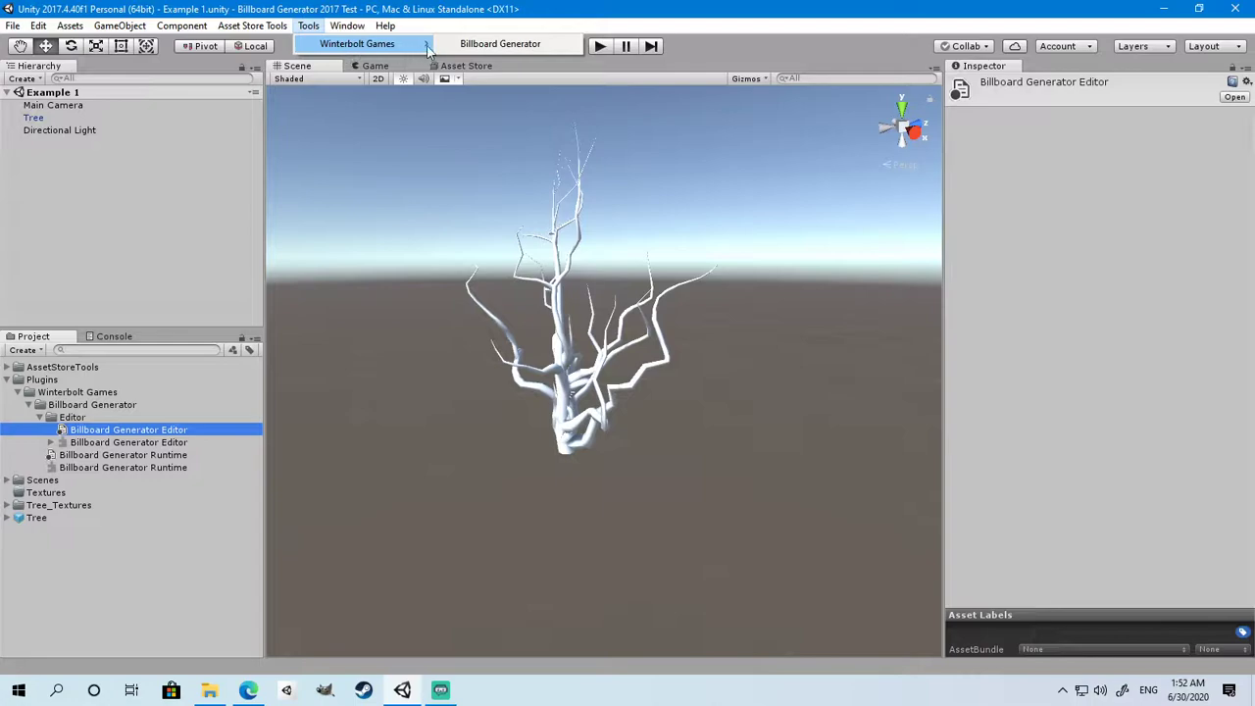
pyautogui.click(472, 45)
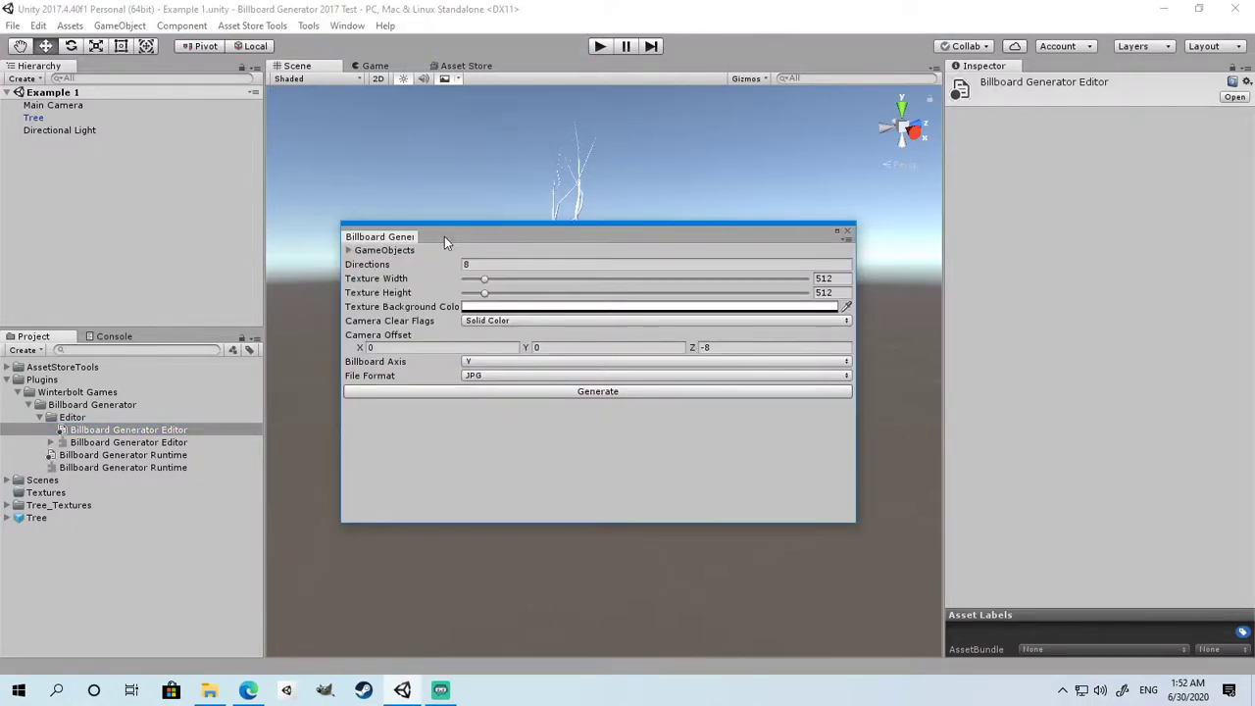
pyautogui.moveTo(444, 237); pyautogui.dragTo(446, 209)
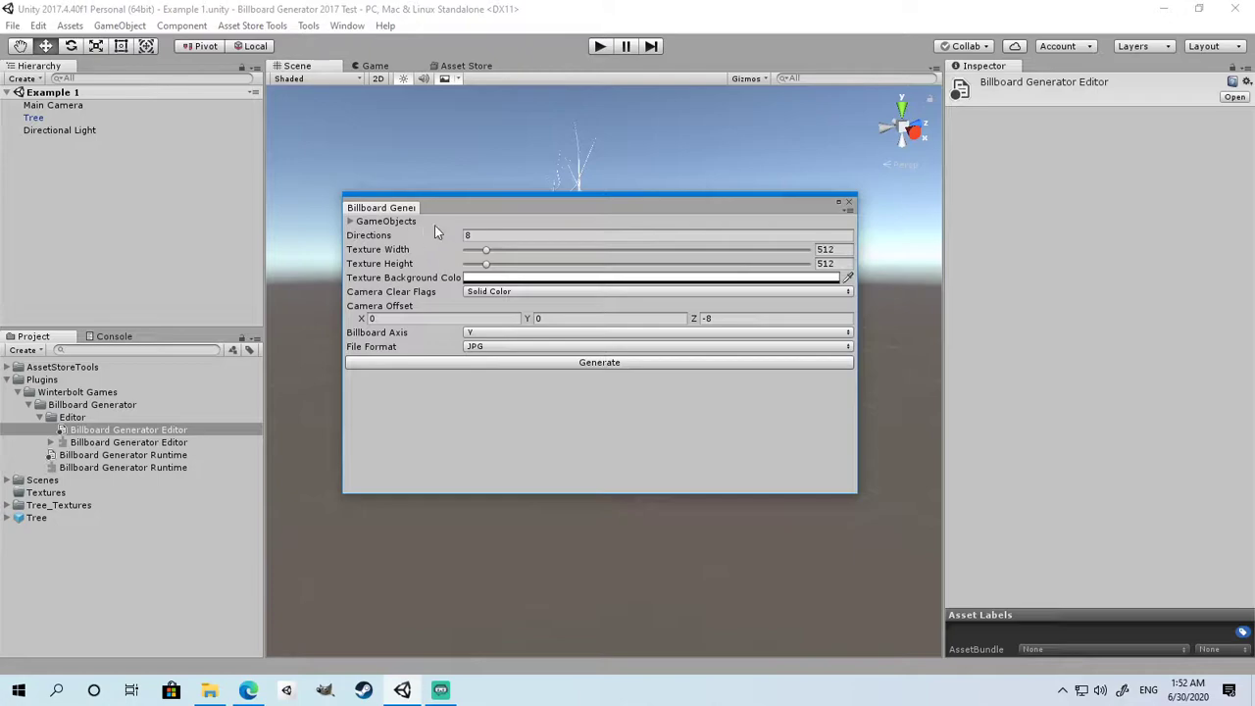
# Enter 16 for Directions, leaving Texture Width and Height at 512
pyautogui.click(424, 235)
pyautogui.write('19')
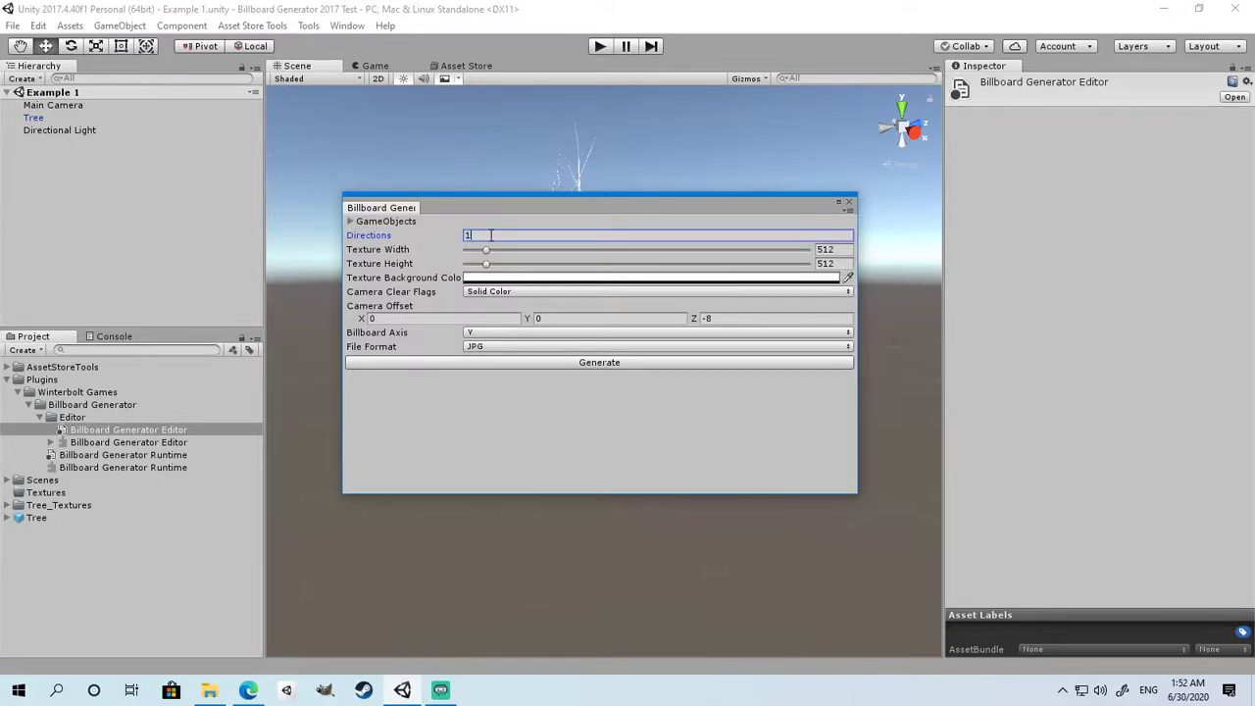
pyautogui.click(388, 251)
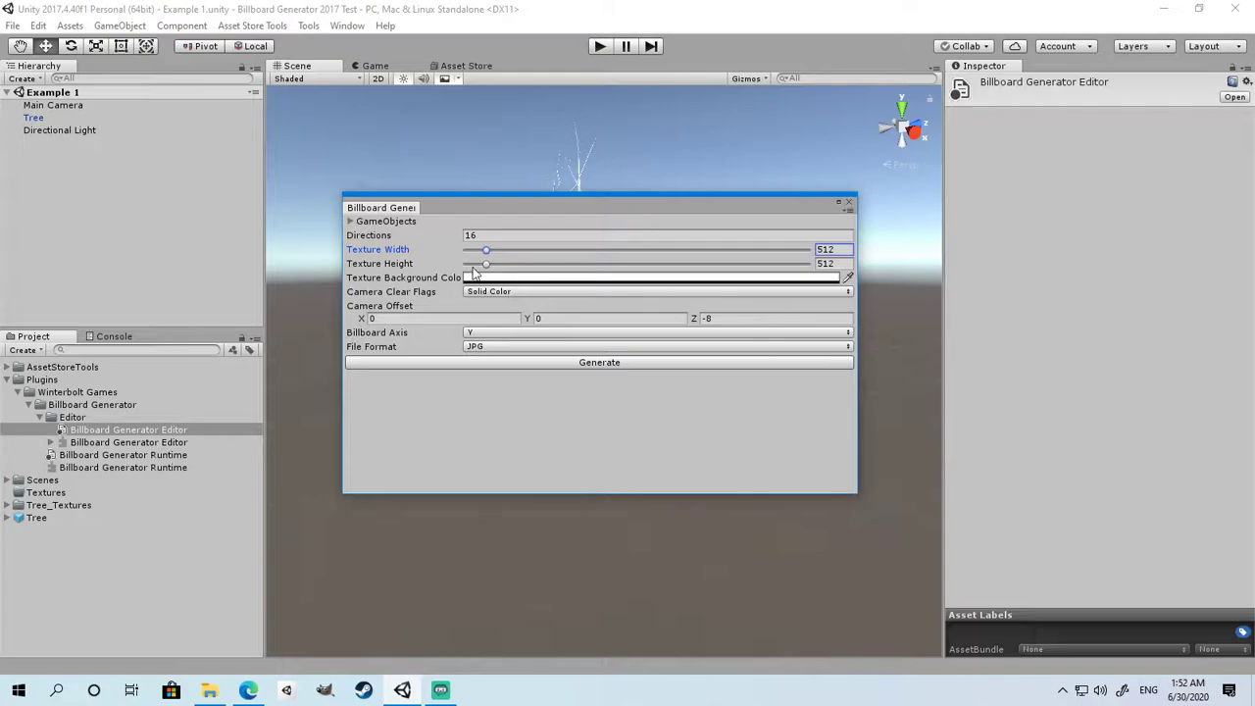
pyautogui.click(393, 265)
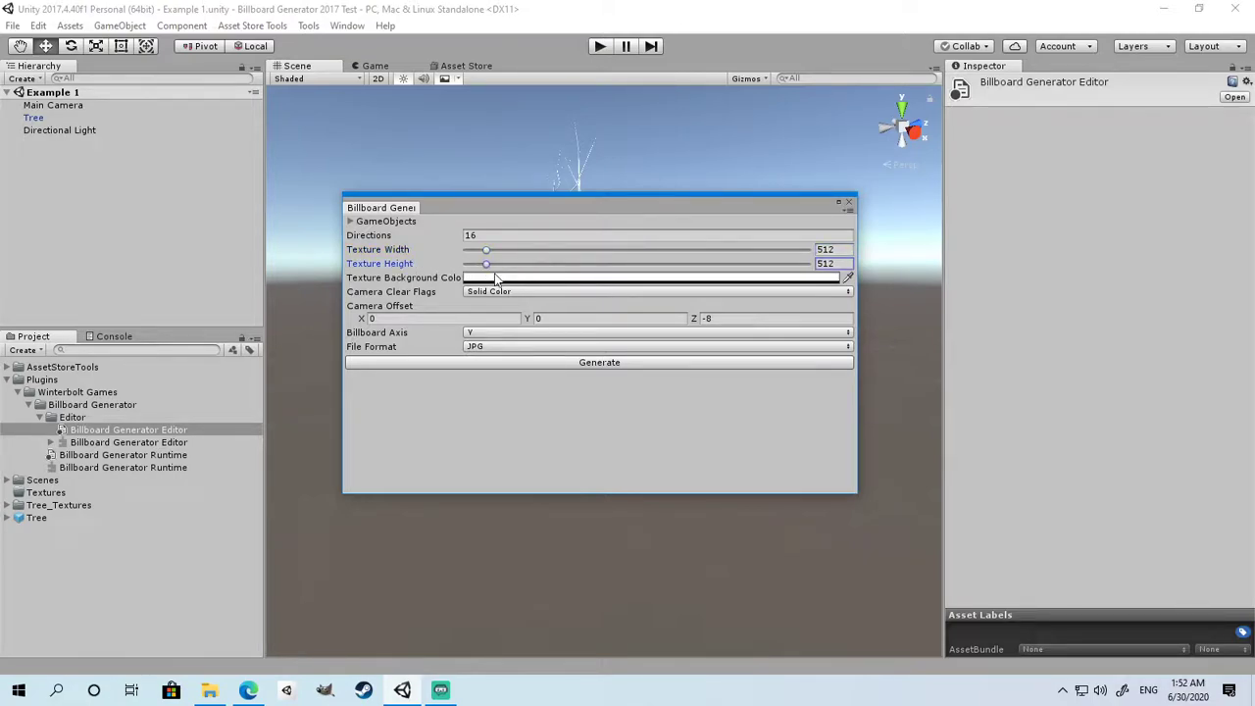
pyautogui.click(431, 280)
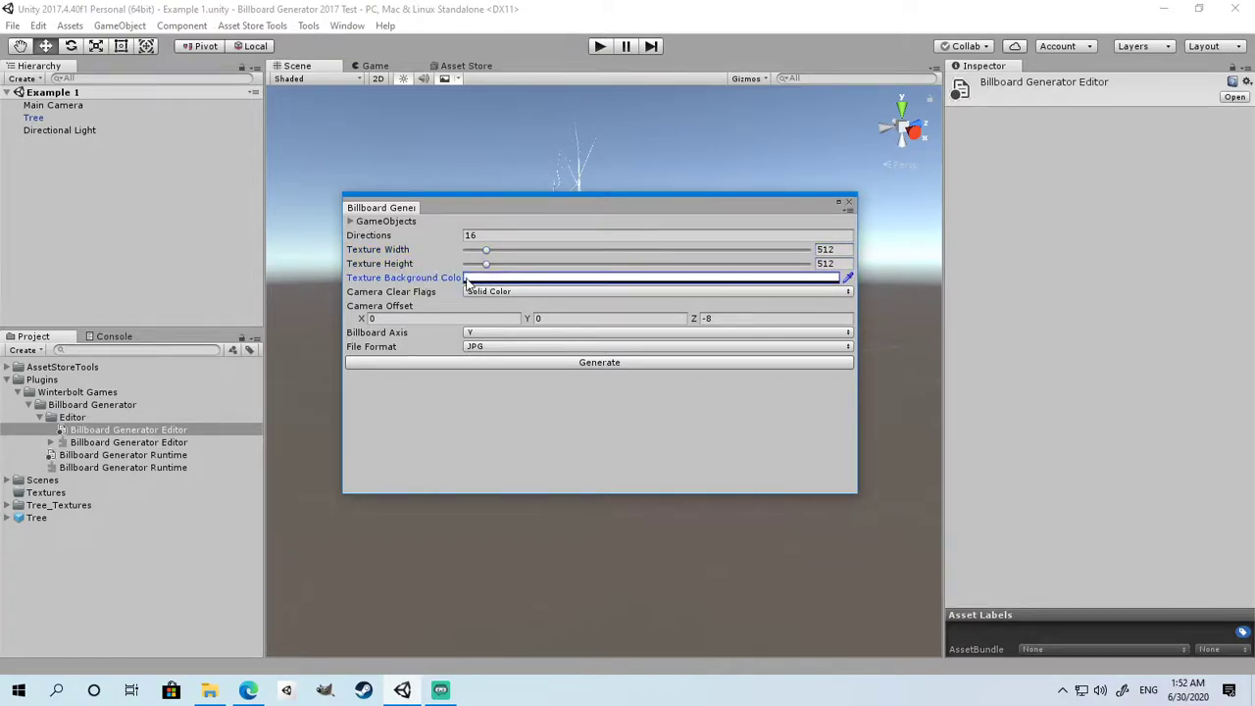
# Set the Texture Background Color to R 255, B 0, A 0 (hex FF000000)
pyautogui.click(469, 279)
pyautogui.moveTo(863, 317); pyautogui.dragTo(913, 291)
pyautogui.moveTo(916, 477); pyautogui.dragTo(802, 463)
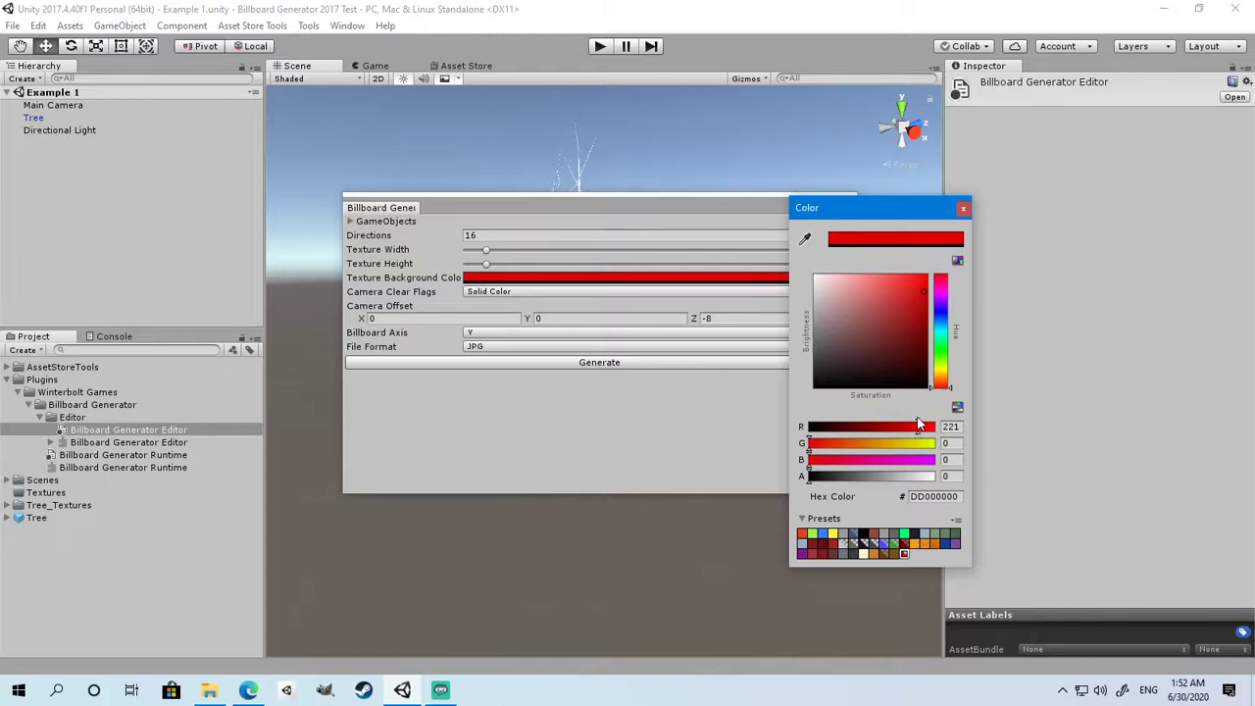
pyautogui.moveTo(919, 427); pyautogui.dragTo(942, 431)
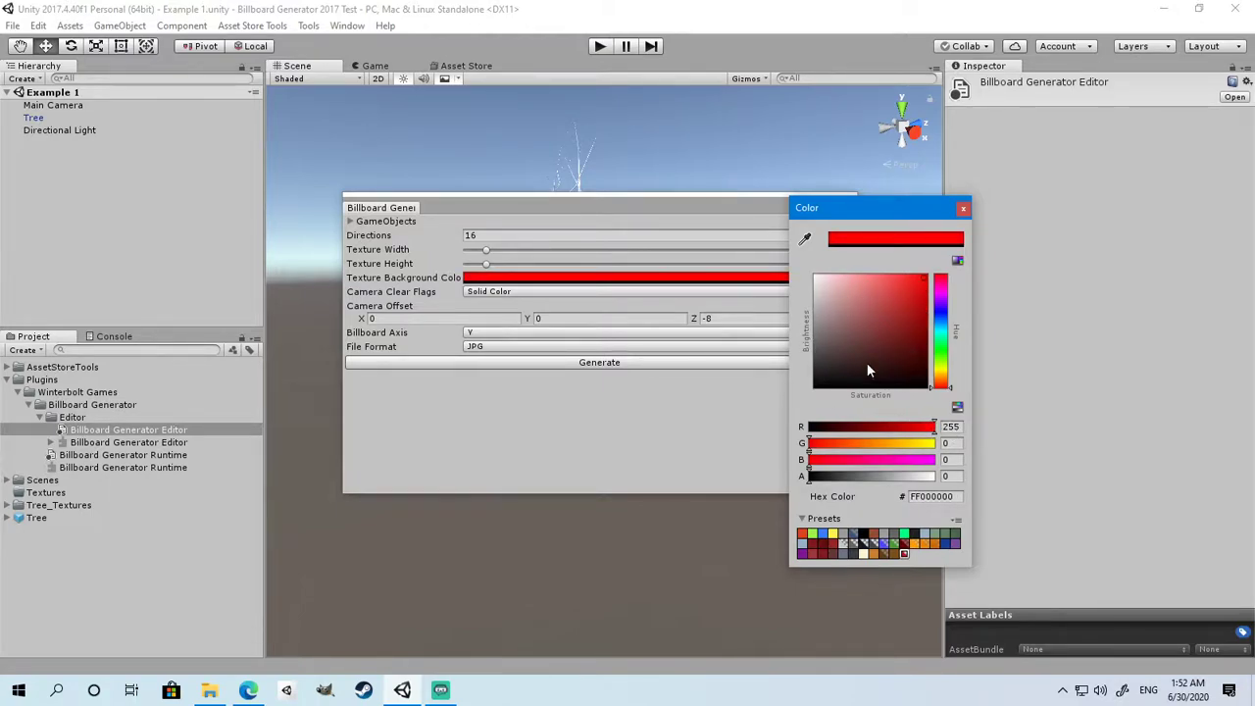
pyautogui.click(963, 209)
pyautogui.click(499, 292)
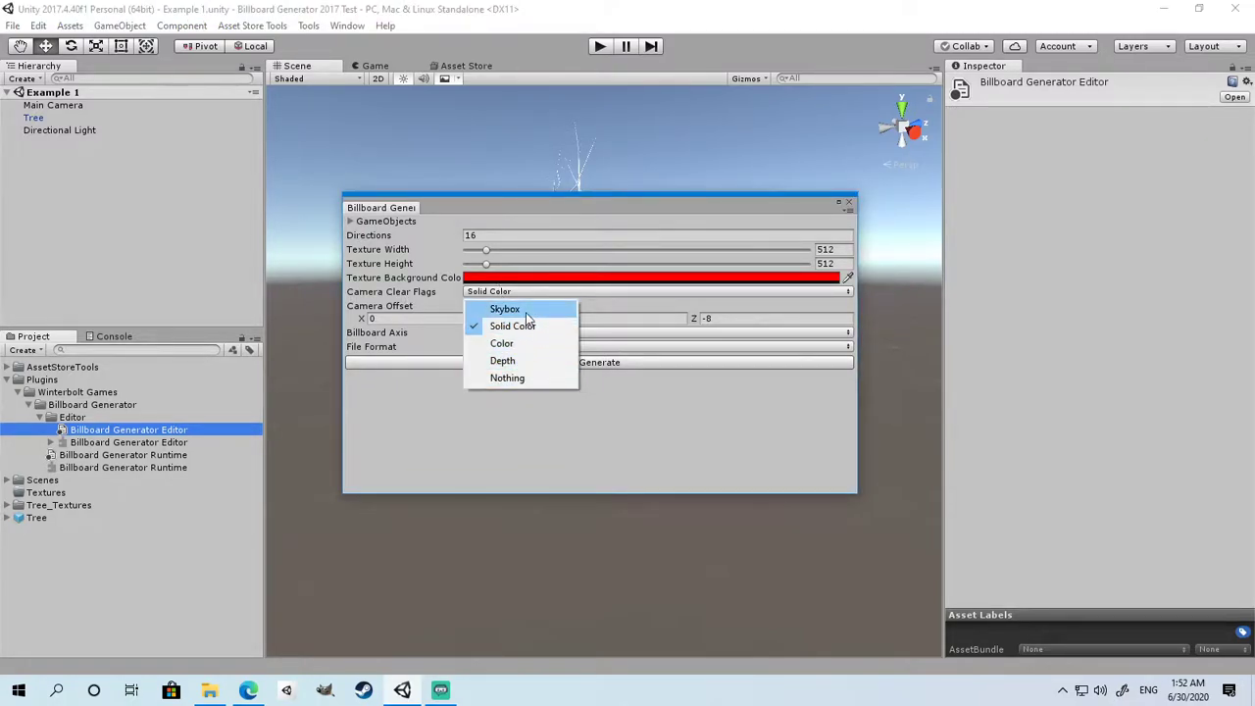
pyautogui.click(511, 297)
pyautogui.click(510, 294)
pyautogui.click(513, 323)
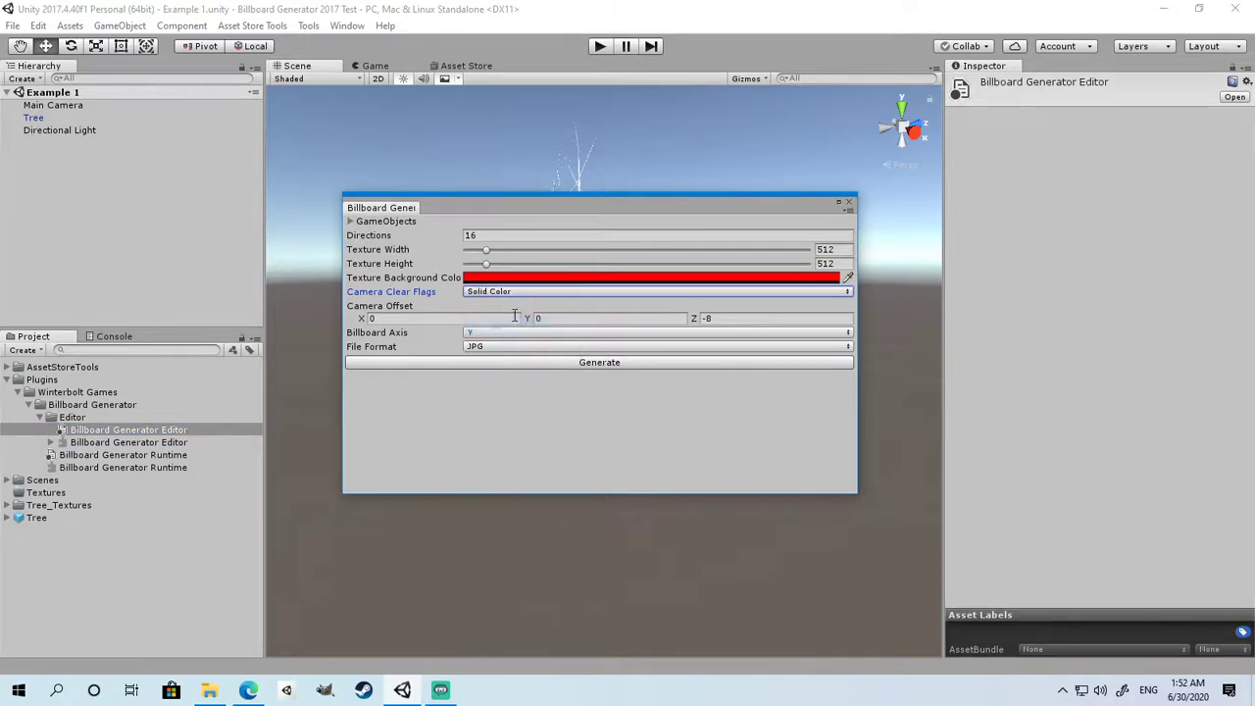
pyautogui.click(486, 292)
pyautogui.click(503, 359)
pyautogui.click(495, 292)
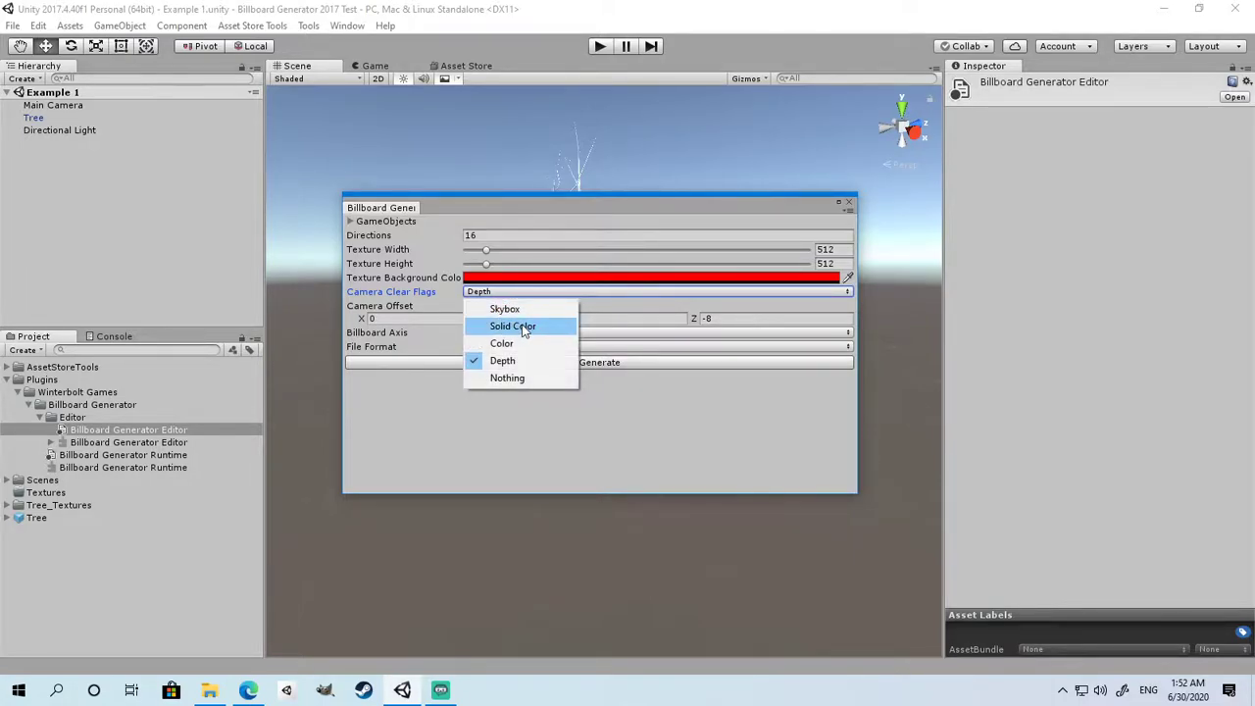
pyautogui.click(523, 327)
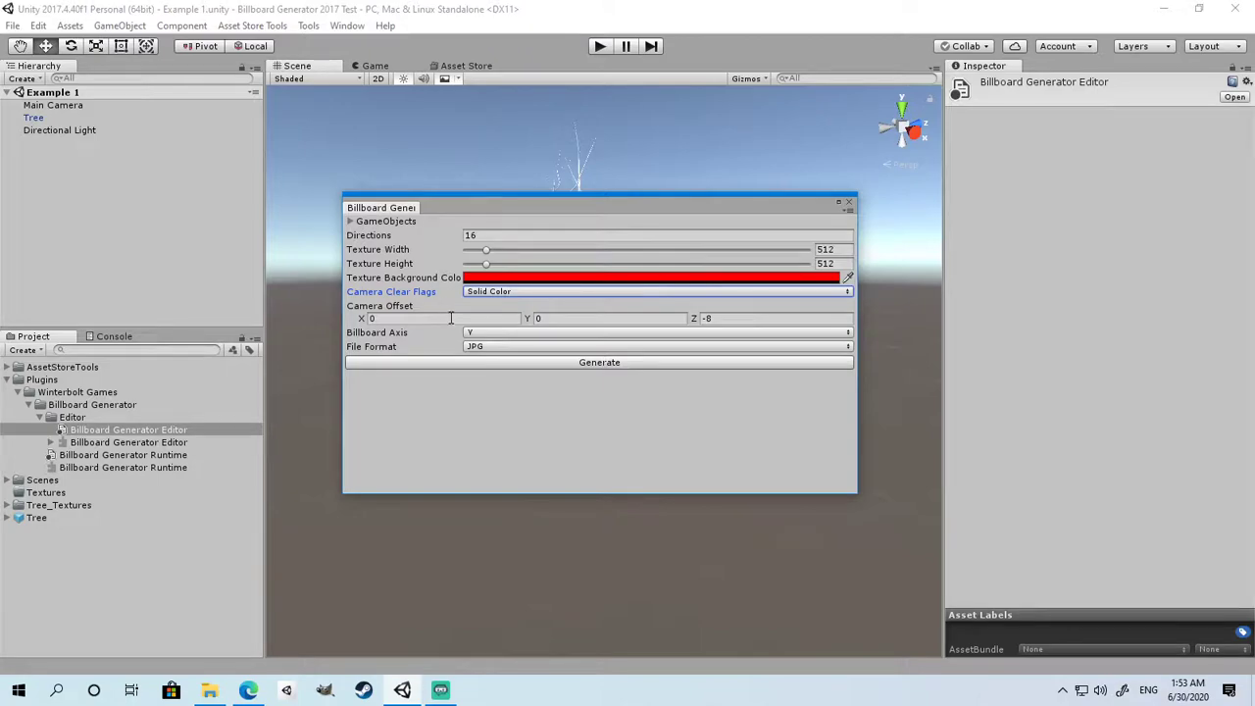
# Bring the scene camera near the tree and set camera offset Y 7, Z -15
pyautogui.moveTo(454, 166); pyautogui.dragTo(598, 286, button='right')
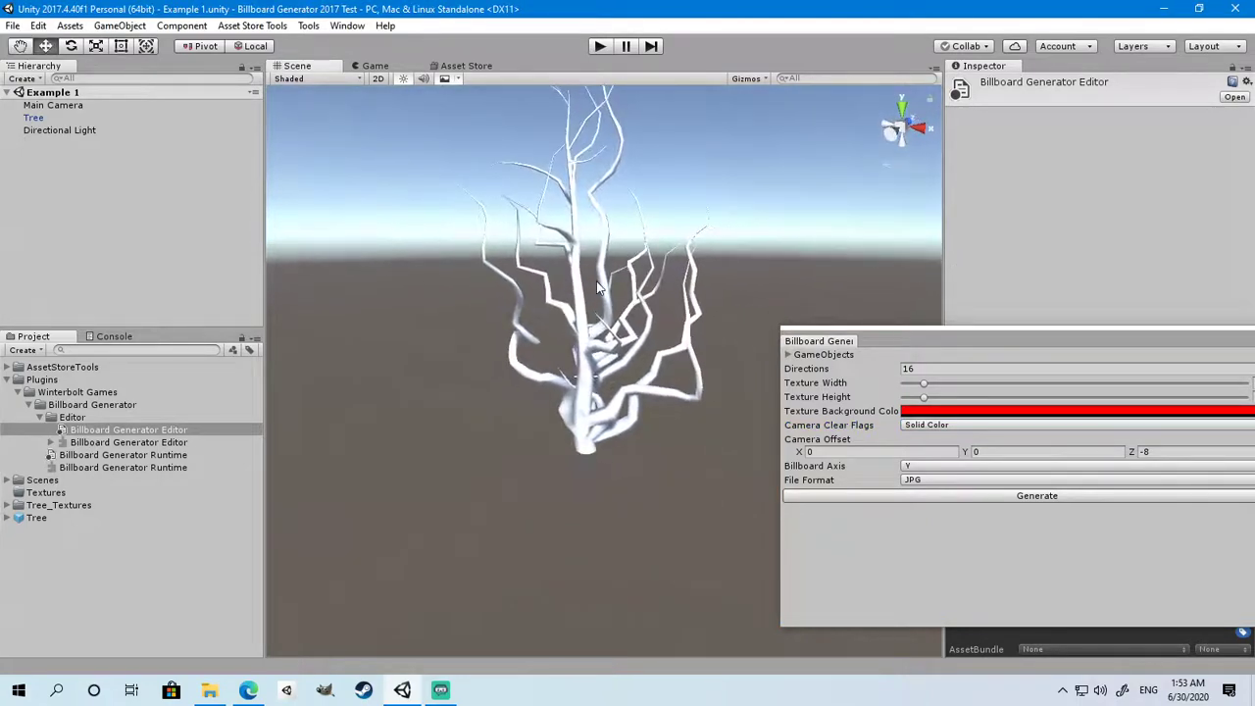
pyautogui.moveTo(890, 330); pyautogui.dragTo(486, 231)
pyautogui.click(607, 341)
pyautogui.write('7')
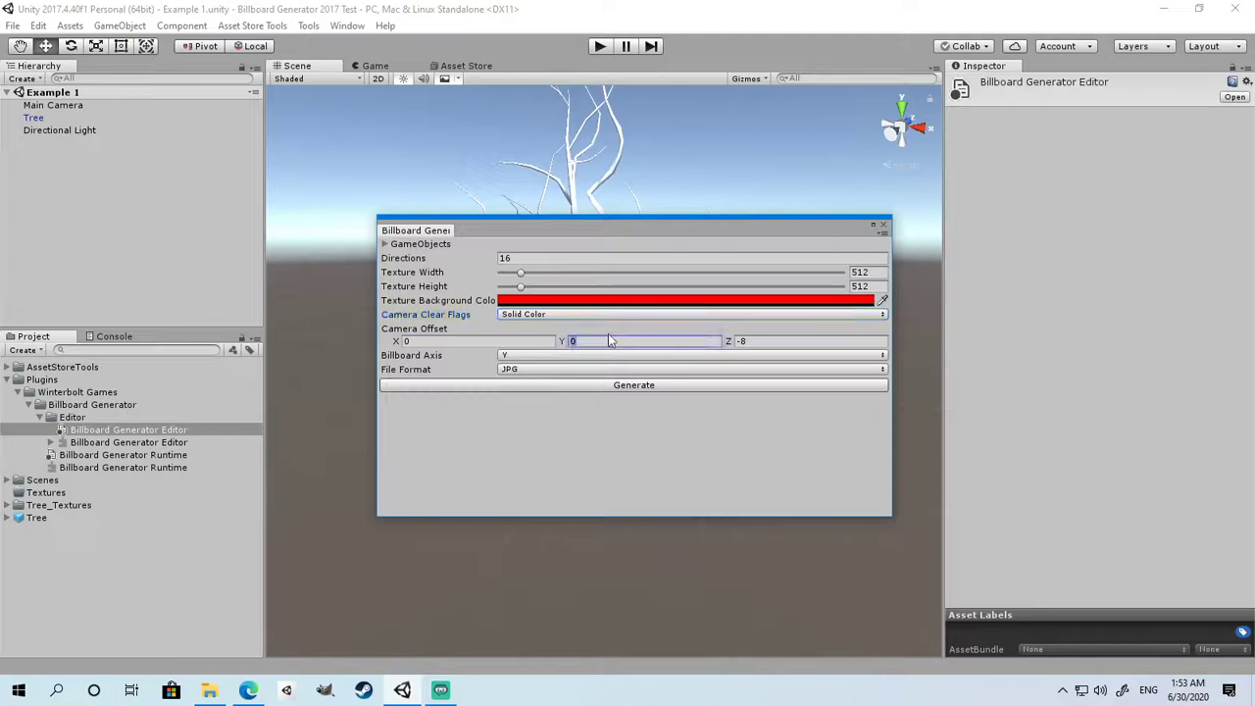
pyautogui.click(764, 342)
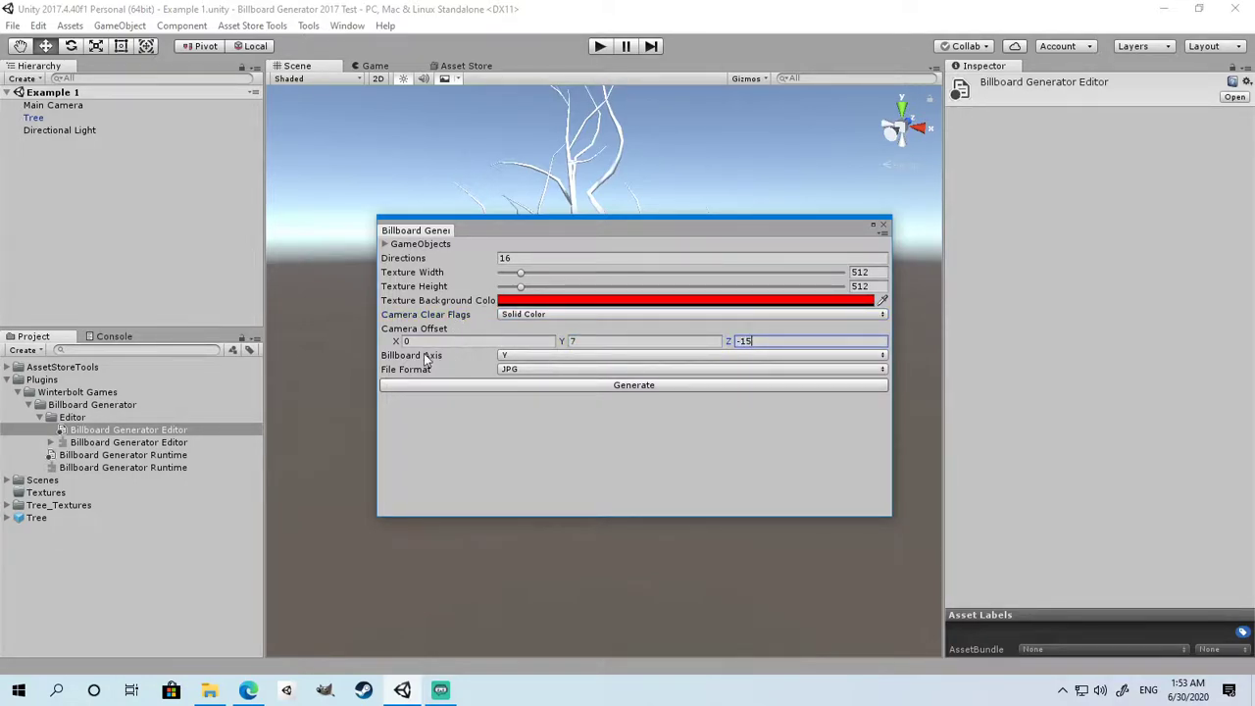
# Keep Y as the billboard axis and choose PNG as the file format
pyautogui.click(504, 357)
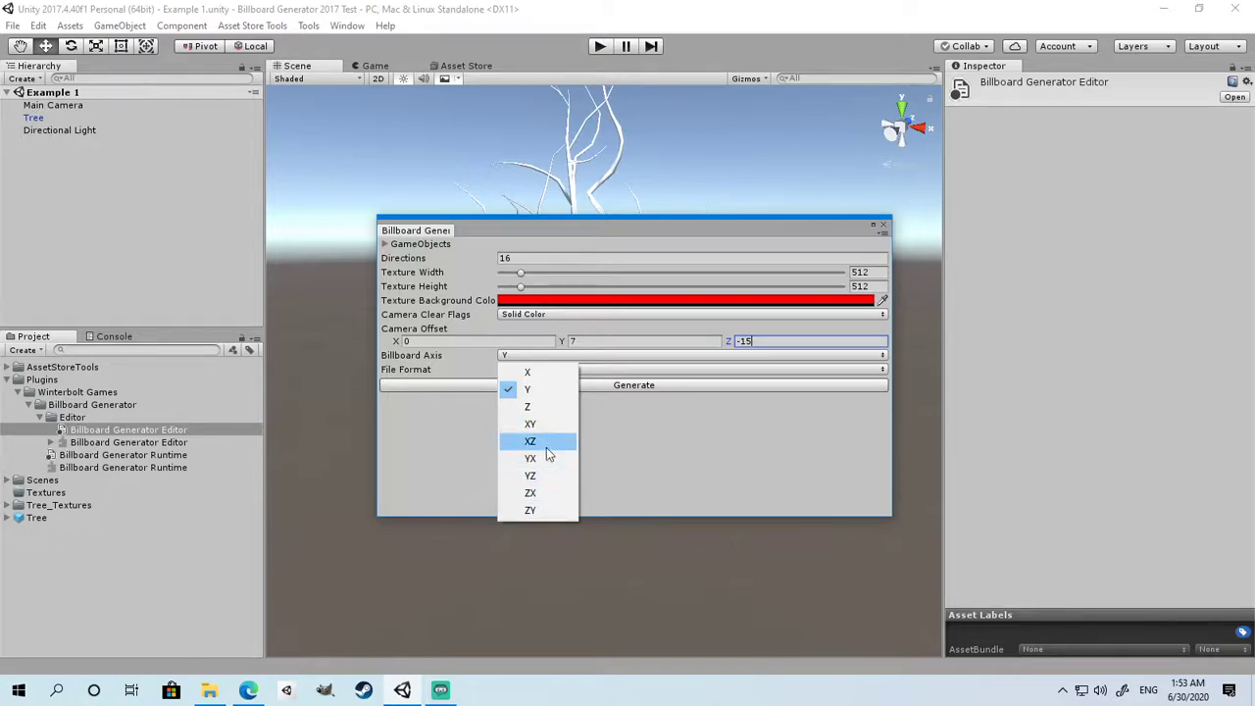
pyautogui.click(528, 390)
pyautogui.click(510, 370)
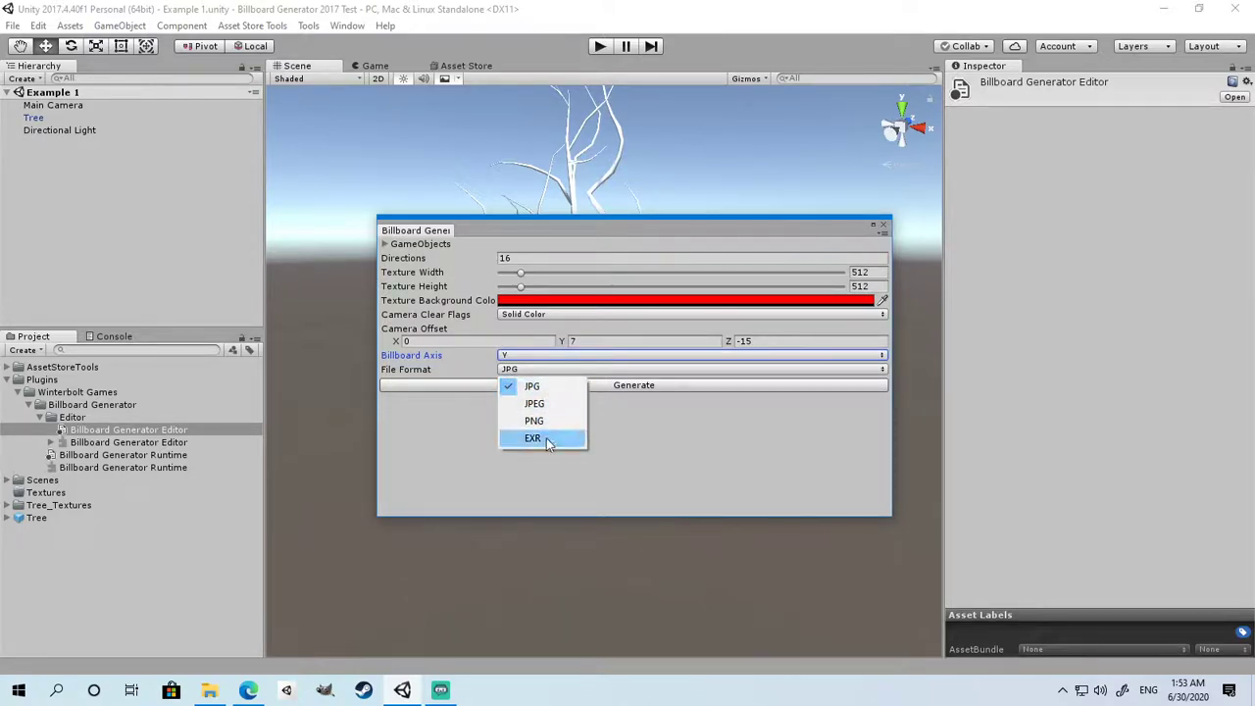
pyautogui.click(549, 419)
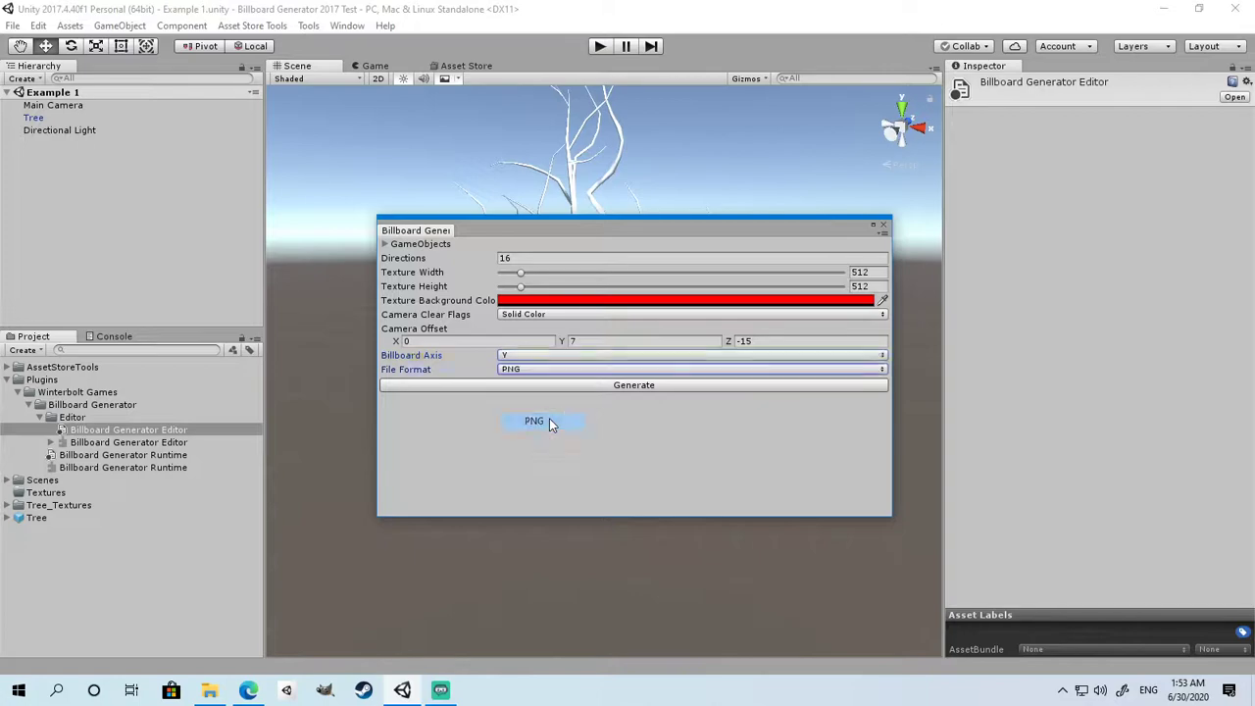
# Drag the Tree into the GameObjects list and start Generate, prompting for an output folder
pyautogui.moveTo(511, 232); pyautogui.dragTo(525, 274)
pyautogui.click(408, 287)
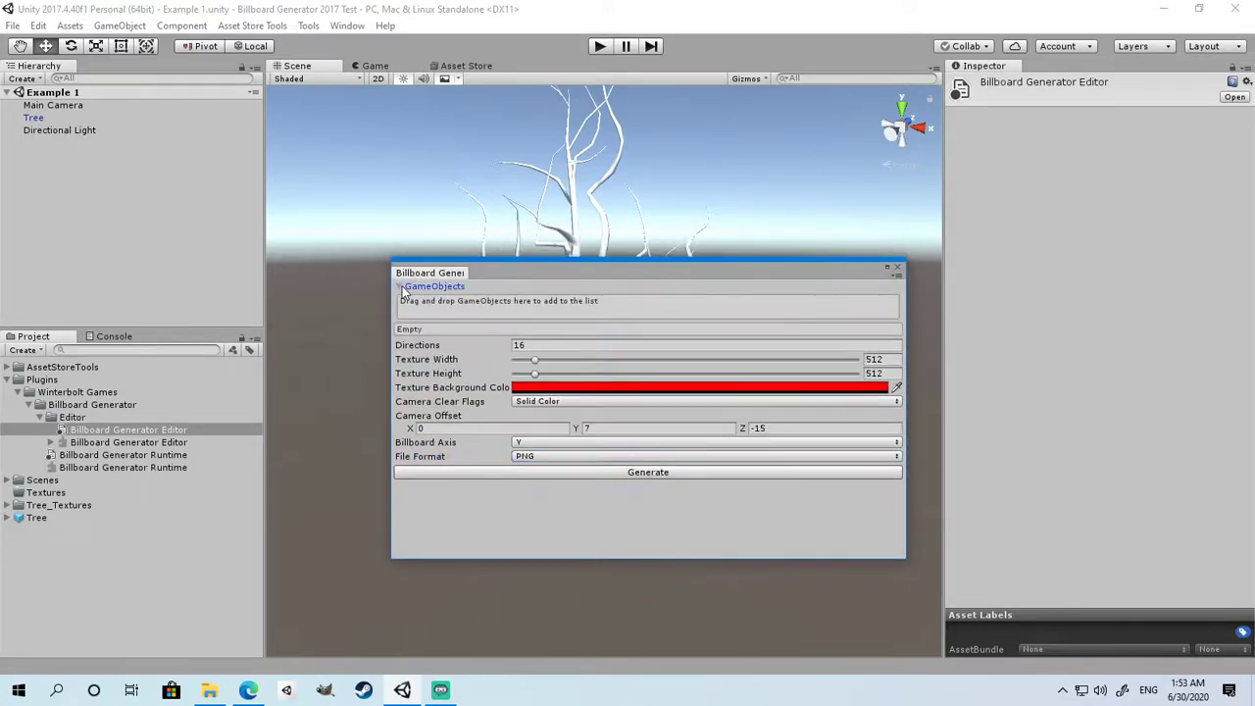
pyautogui.moveTo(35, 121); pyautogui.dragTo(1048, 76)
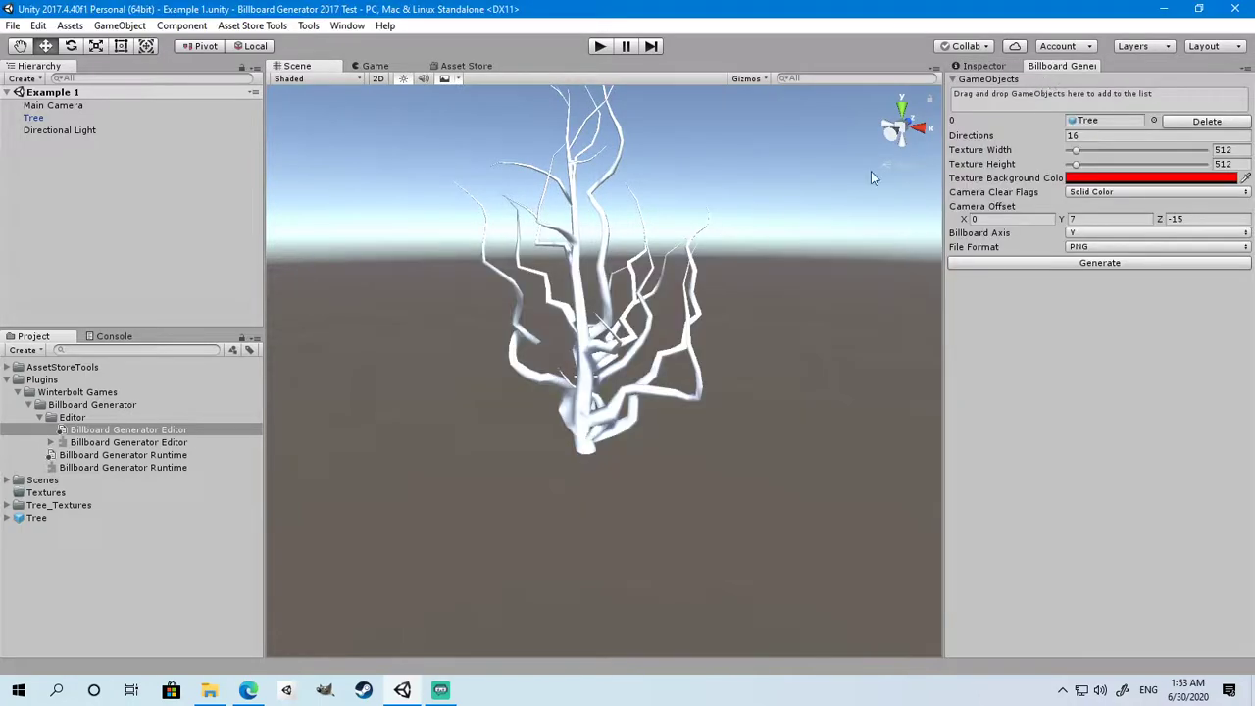
pyautogui.keyDown('alt'); pyautogui.moveTo(649, 243); pyautogui.dragTo(667, 221); pyautogui.keyUp('alt')
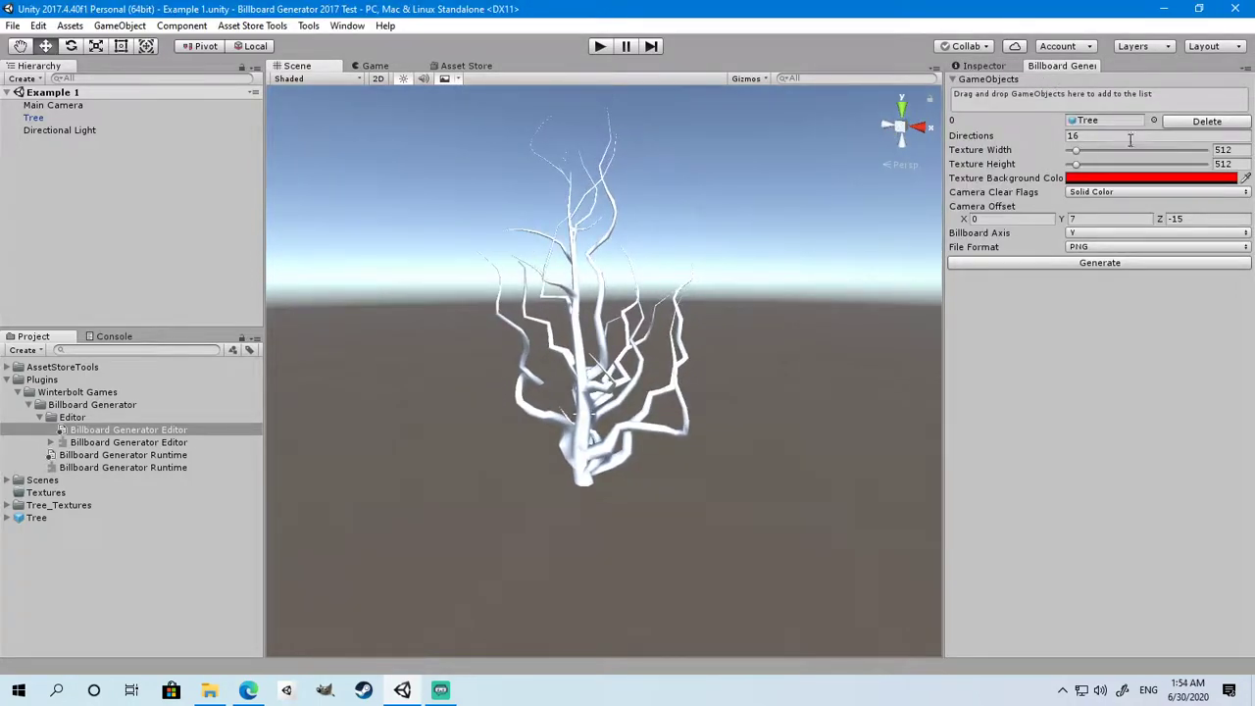
pyautogui.click(1069, 265)
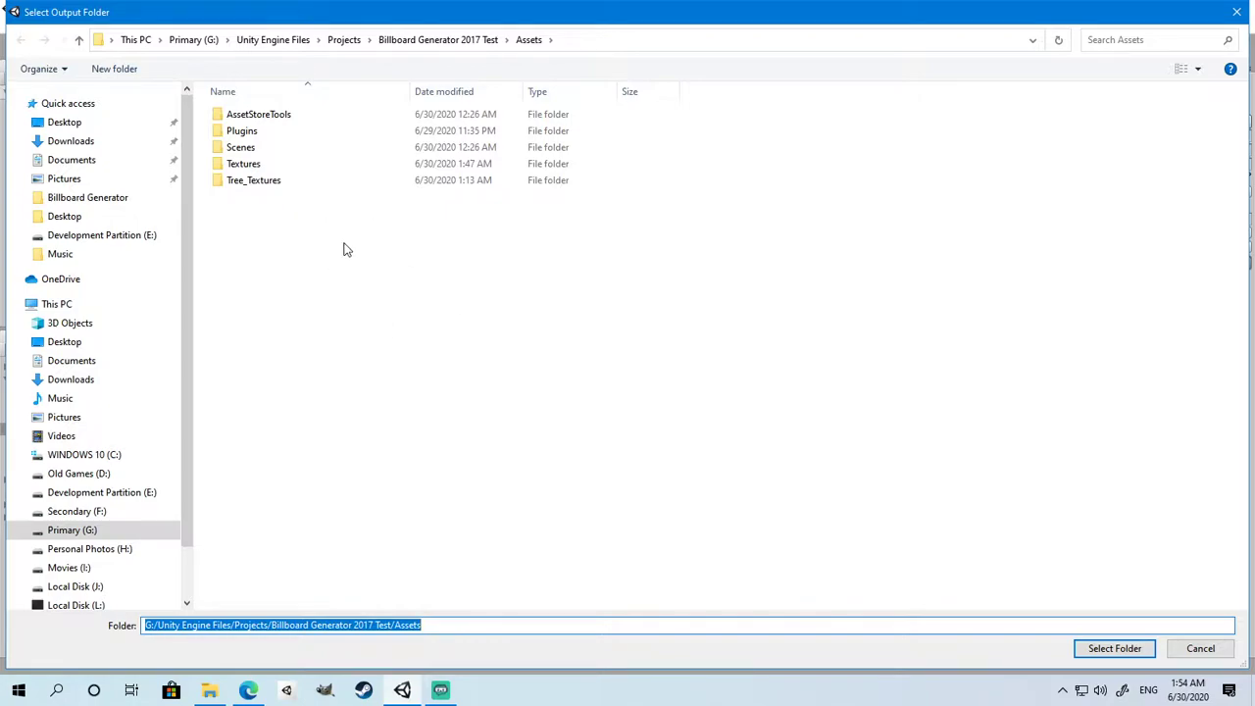
# Output to the Textures folder, then reimport it to reveal Tree_Billboard_Texture_0 to _15
pyautogui.doubleClick(245, 164)
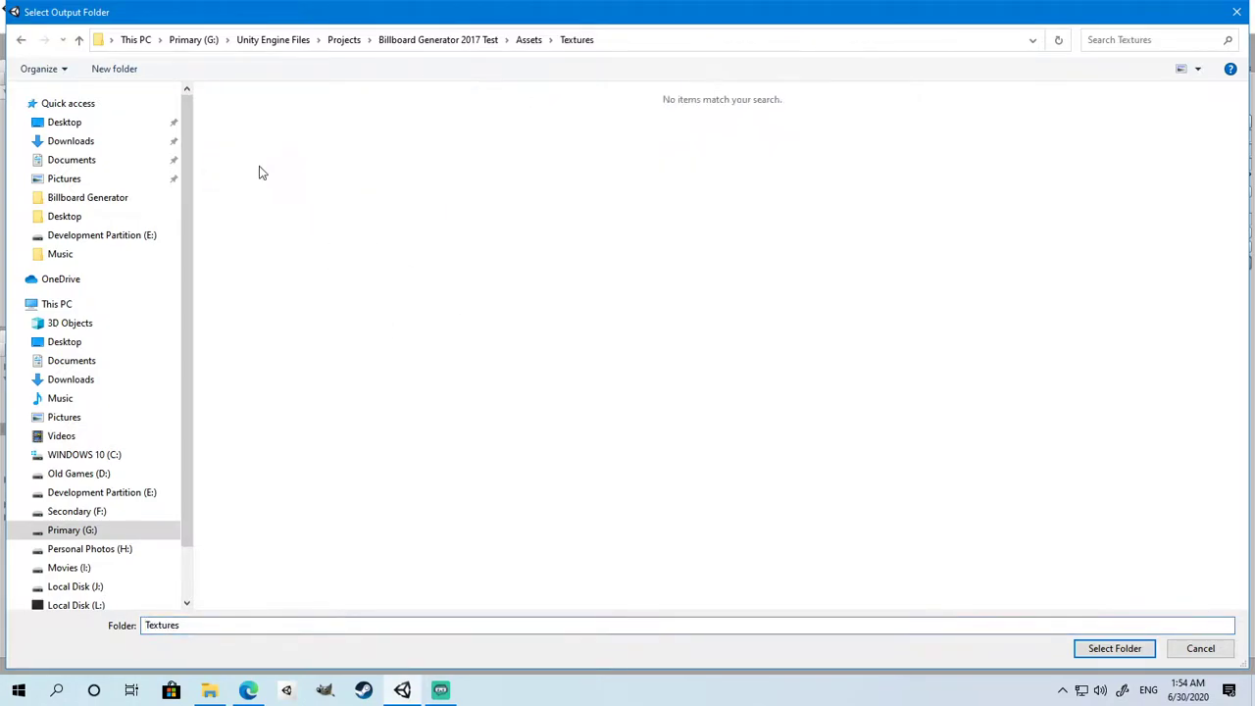
pyautogui.click(1118, 651)
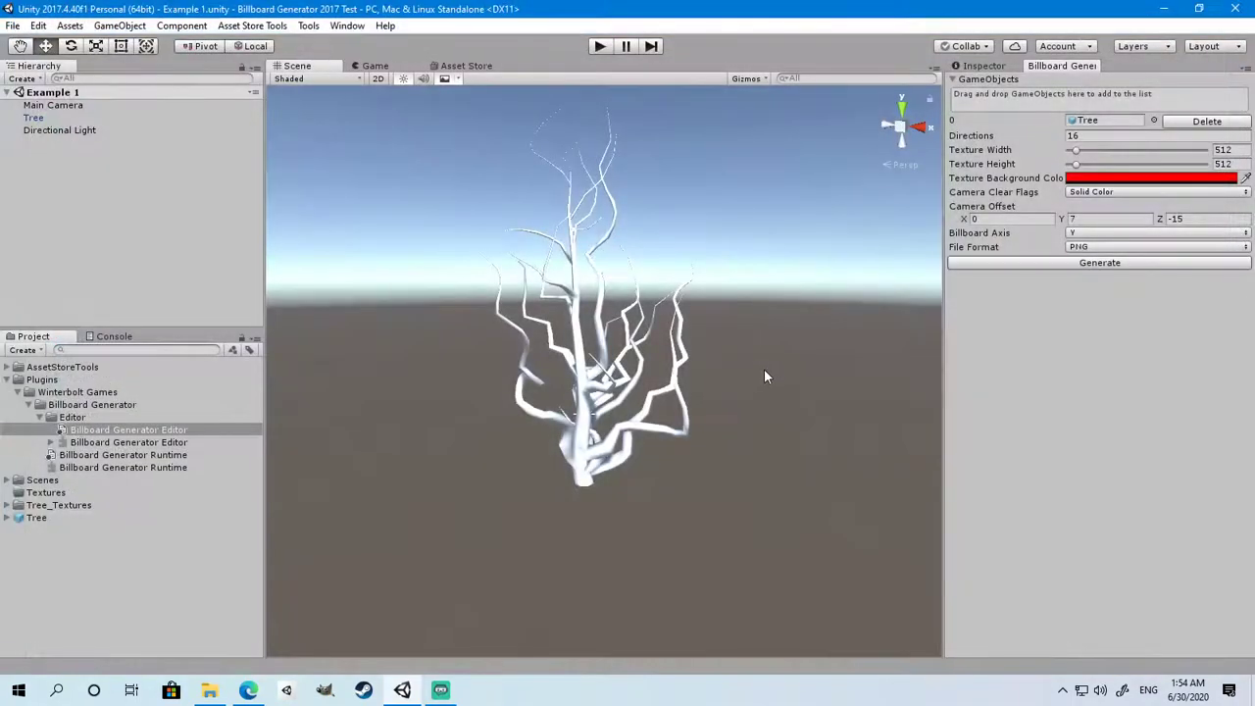
pyautogui.rightClick(37, 494)
pyautogui.click(98, 373)
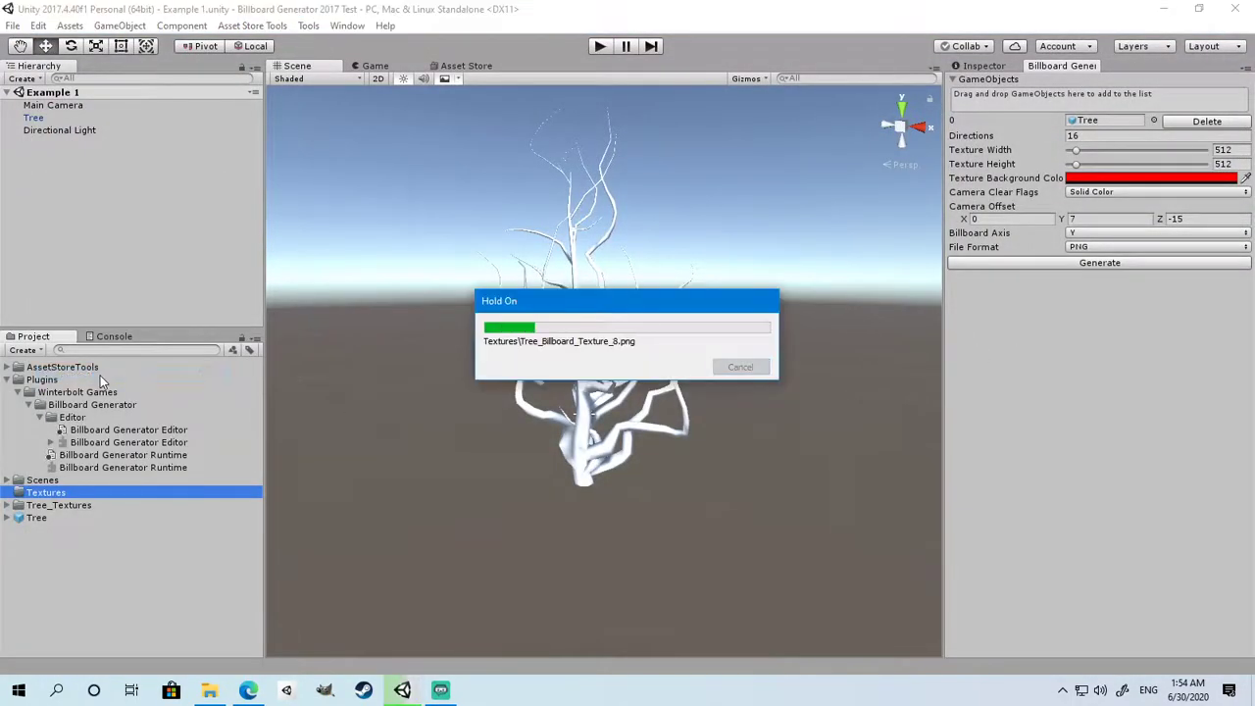
pyautogui.click(98, 505)
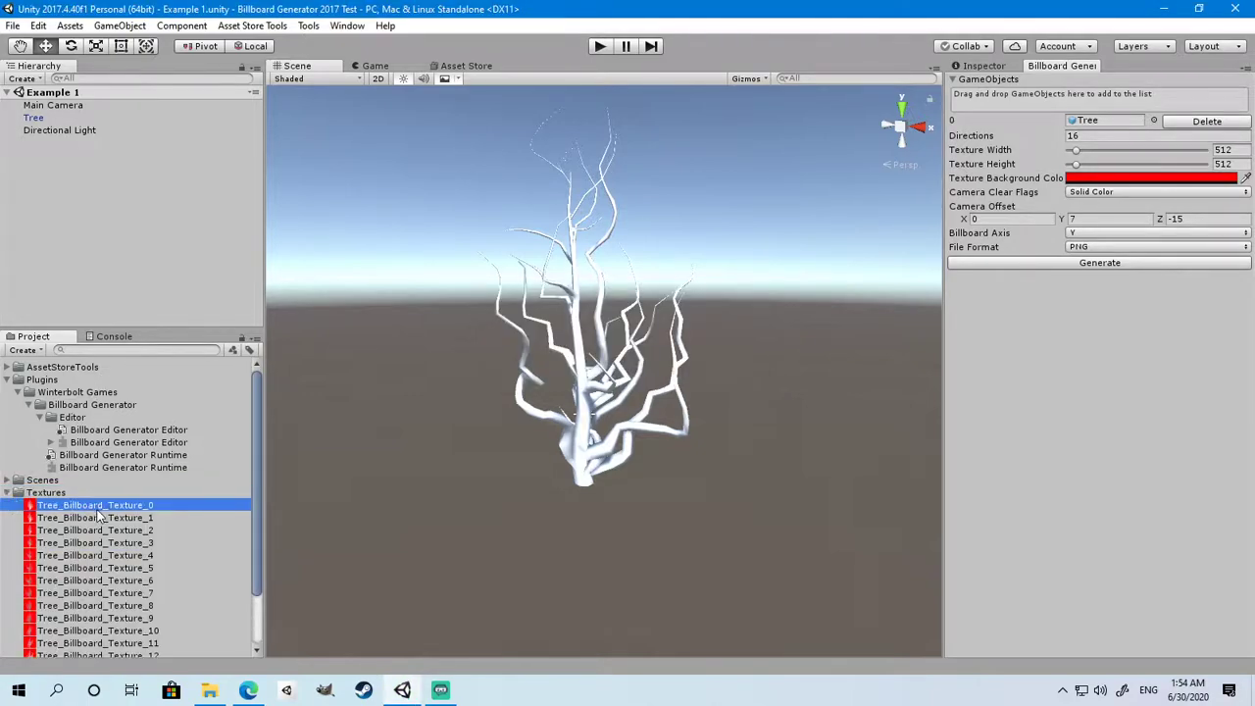
pyautogui.scroll(-3, 103, 514)
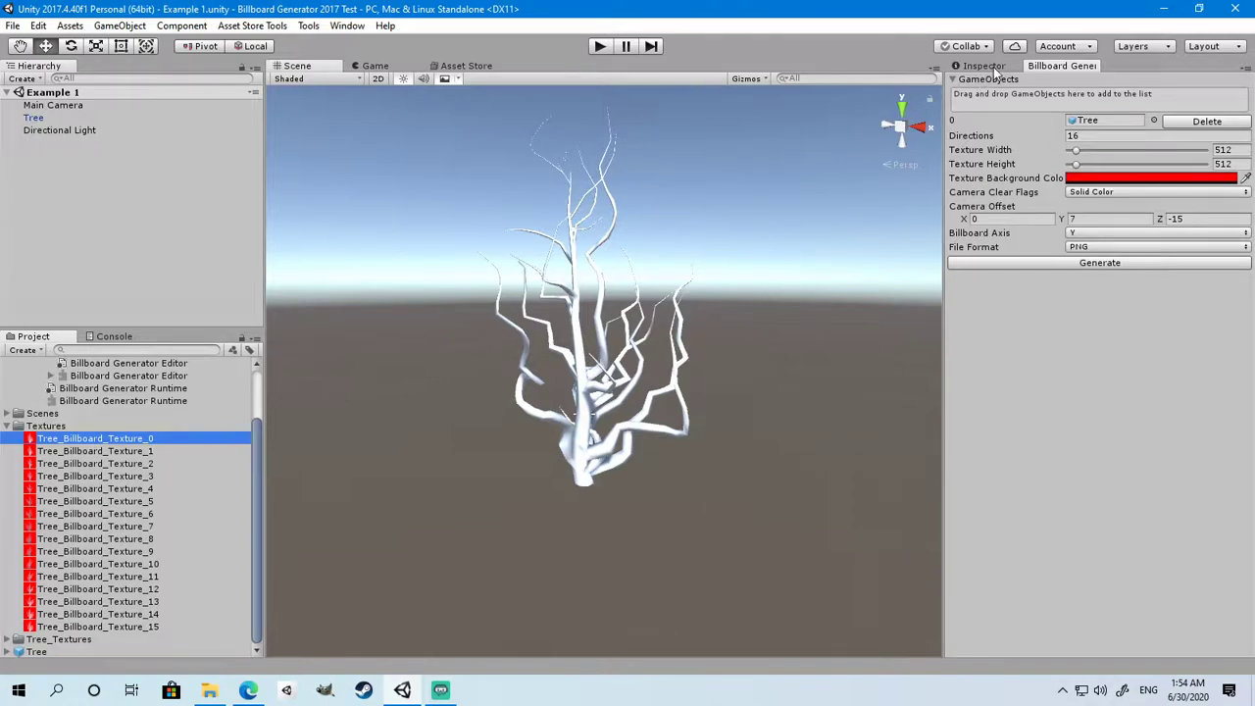
# Select all 16 tree billboard textures, enable Alpha Is Transparency and apply
pyautogui.hotkey('ctrl', '3')
pyautogui.keyDown('shift'); pyautogui.click(138, 624); pyautogui.keyUp('shift')
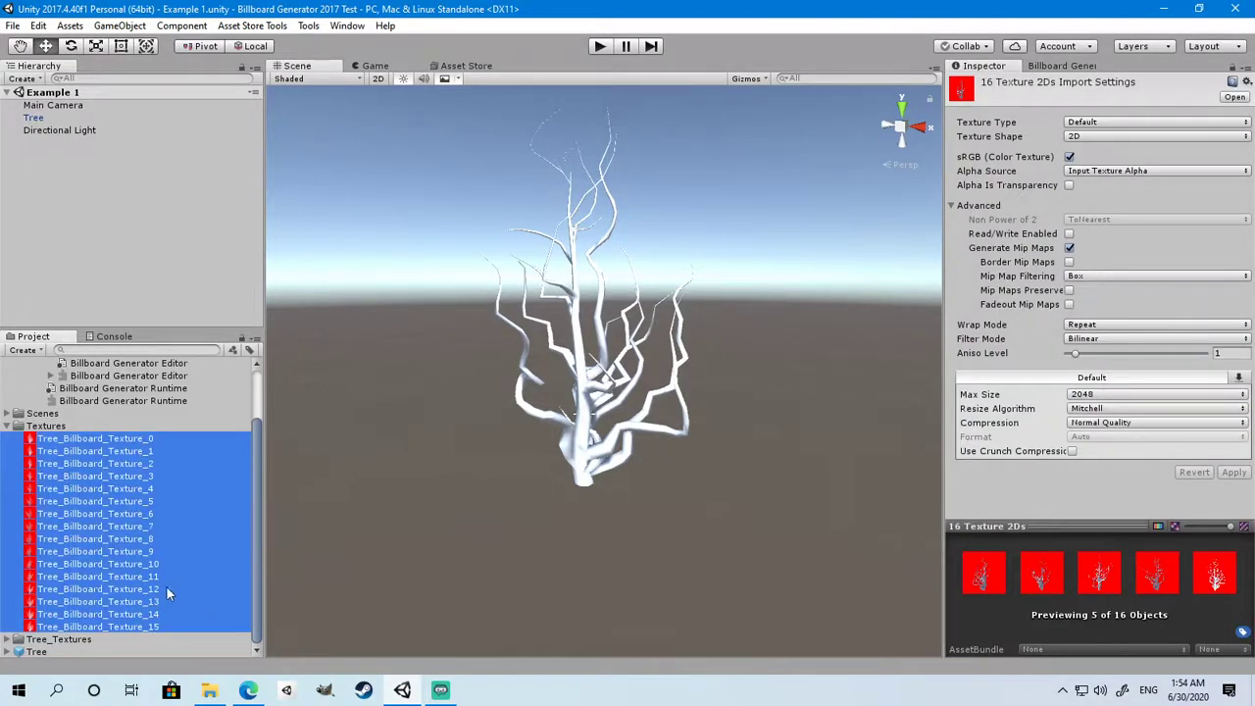
pyautogui.click(1070, 187)
pyautogui.click(1233, 472)
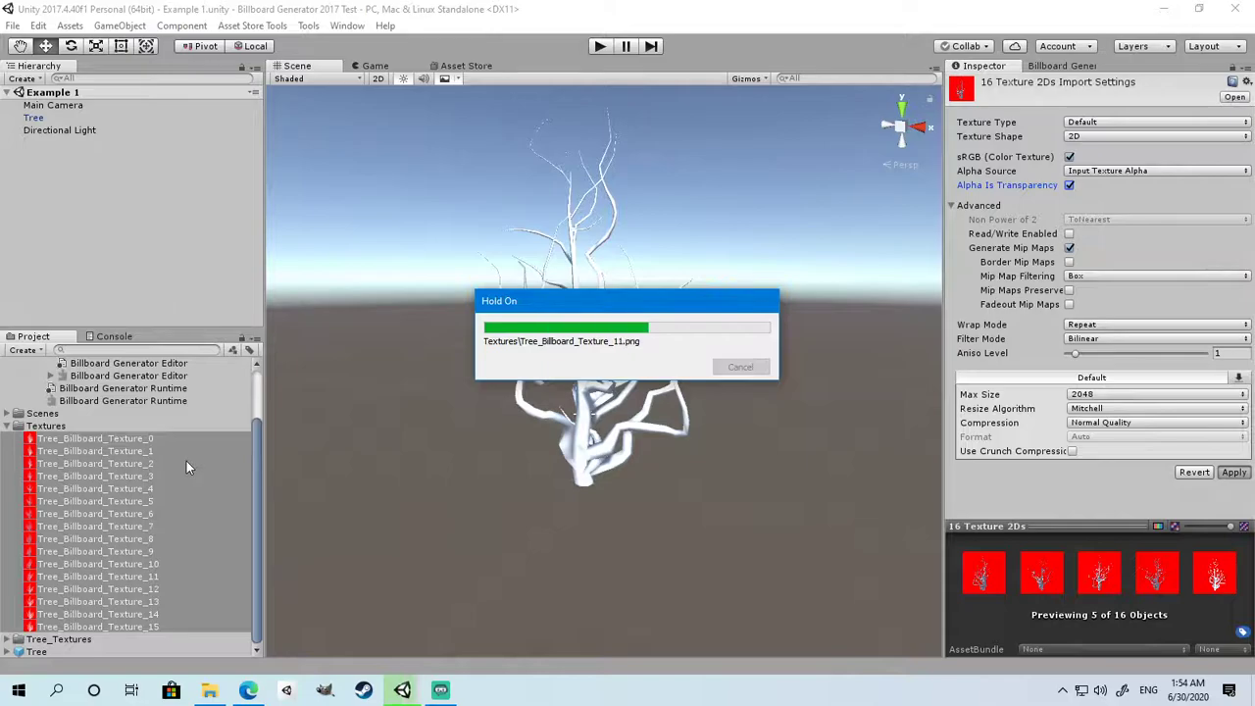
# Step through Tree_Billboard_Texture_0 to _15 checking each transparent preview
pyautogui.click(97, 437)
pyautogui.press('Down')
pyautogui.press('Down')
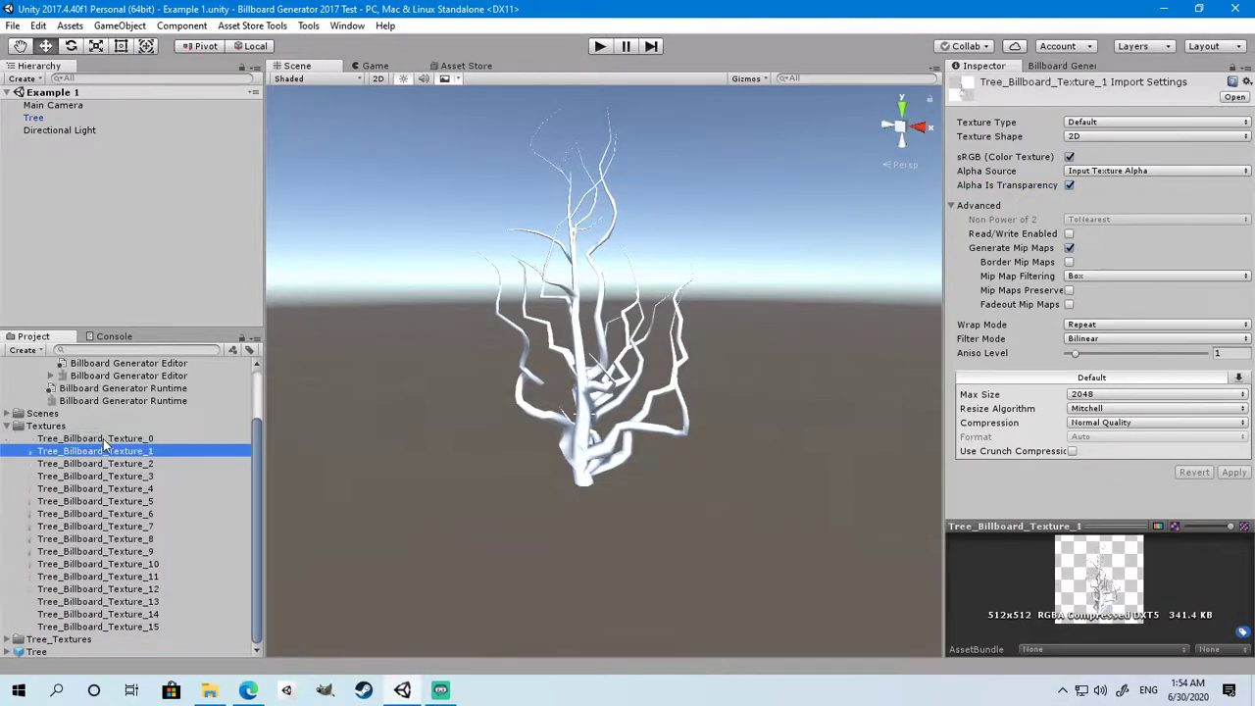
pyautogui.press('Down')
pyautogui.press('Down')
pyautogui.press('Down')
pyautogui.press('Down')
pyautogui.press('Down')
pyautogui.press('Down')
pyautogui.press('Down')
pyautogui.press('Down')
pyautogui.press('Down')
pyautogui.press('Down')
pyautogui.press('Down')
pyautogui.press('Down')
pyautogui.press('Down')
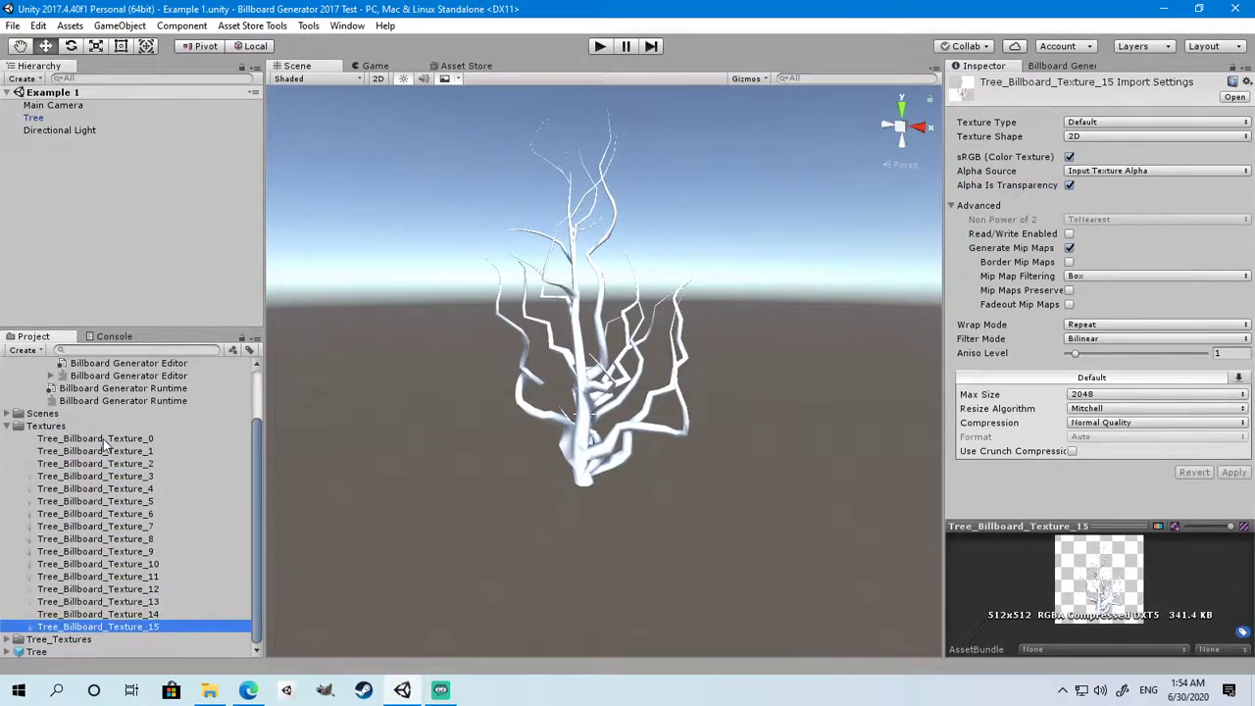
pyautogui.press('Up')
pyautogui.press('Up')
pyautogui.press('Up')
pyautogui.press('Up')
pyautogui.press('Up')
pyautogui.press('Up')
pyautogui.press('Up')
pyautogui.press('Up')
pyautogui.press('Up')
pyautogui.press('Up')
pyautogui.press('Up')
pyautogui.press('Up')
pyautogui.press('Up')
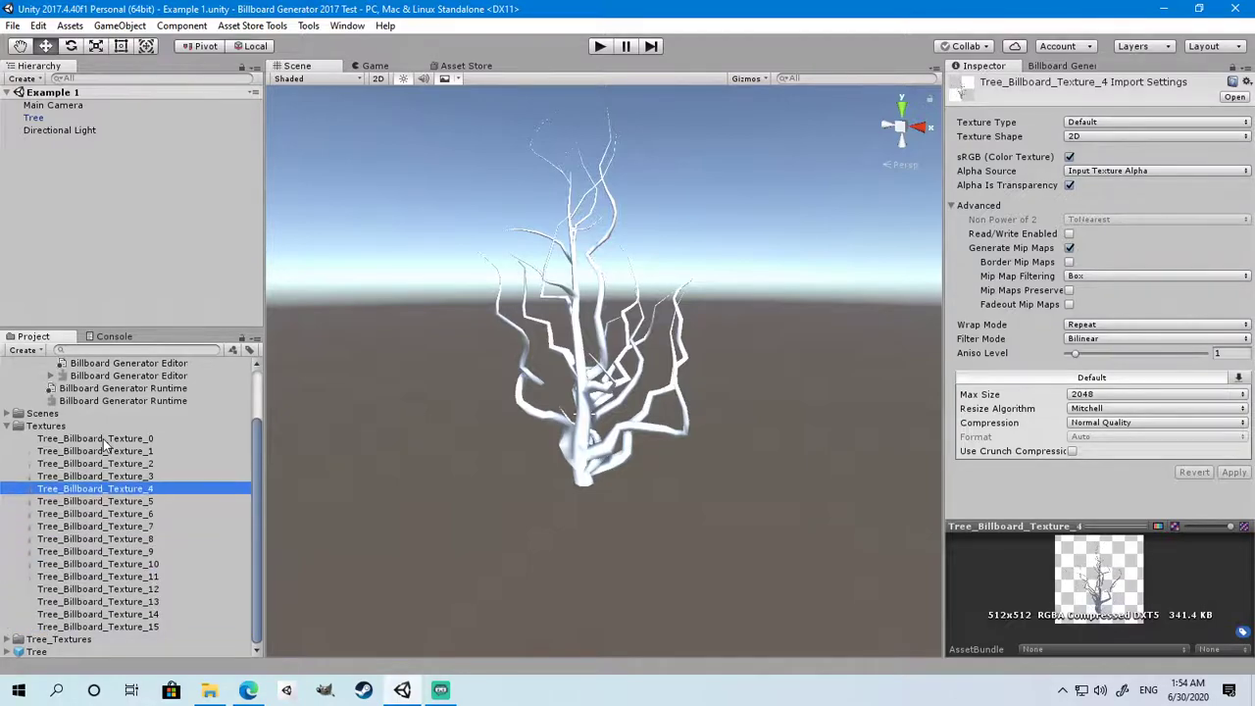
pyautogui.press('Up')
pyautogui.press('Up')
pyautogui.press('Down')
pyautogui.press('Down')
pyautogui.press('Down')
pyautogui.press('Down')
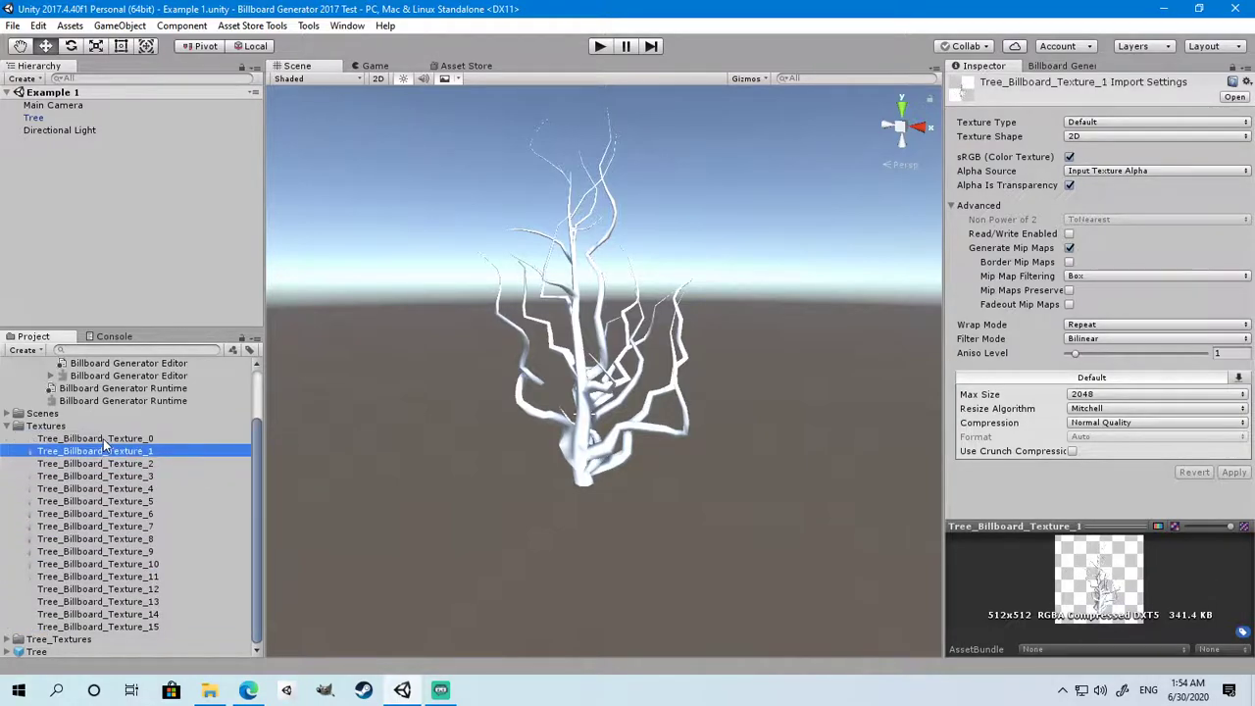
pyautogui.press('Down')
pyautogui.press('Down')
pyautogui.press('Down')
pyautogui.press('Down')
pyautogui.press('Down')
pyautogui.press('Down')
pyautogui.press('Down')
pyautogui.press('Down')
pyautogui.press('Down')
pyautogui.press('Down')
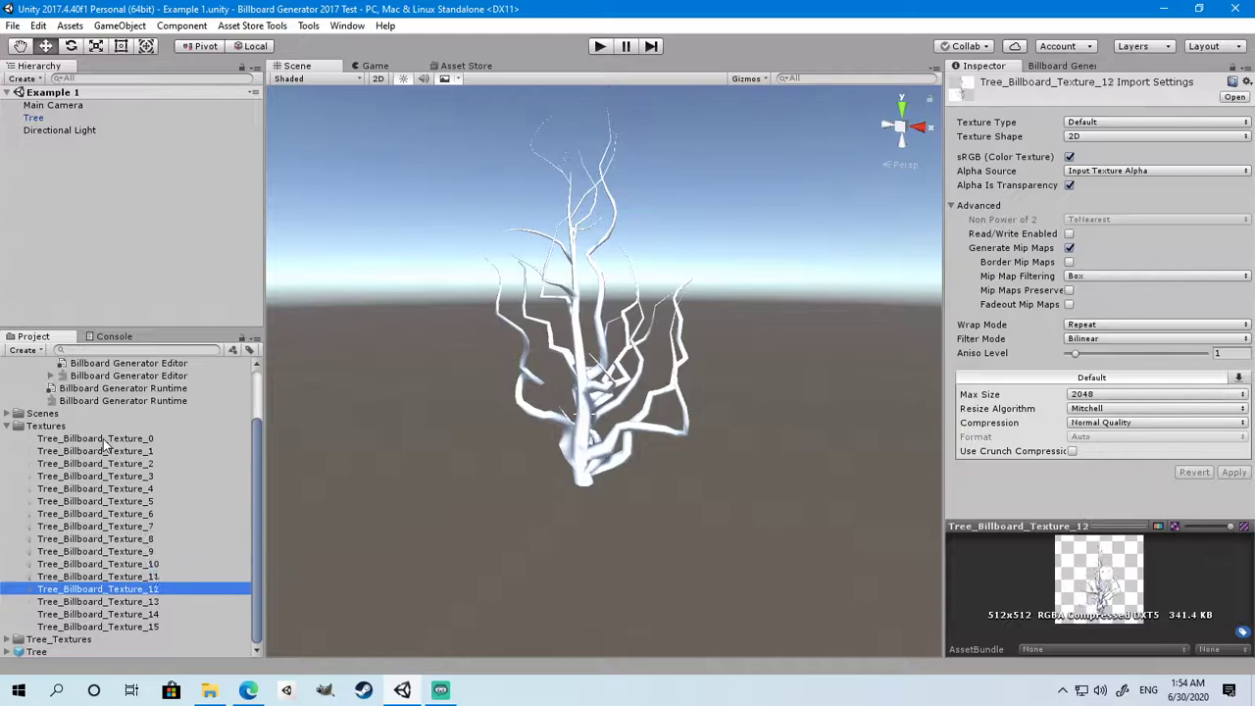
pyautogui.press('Down')
pyautogui.press('Up')
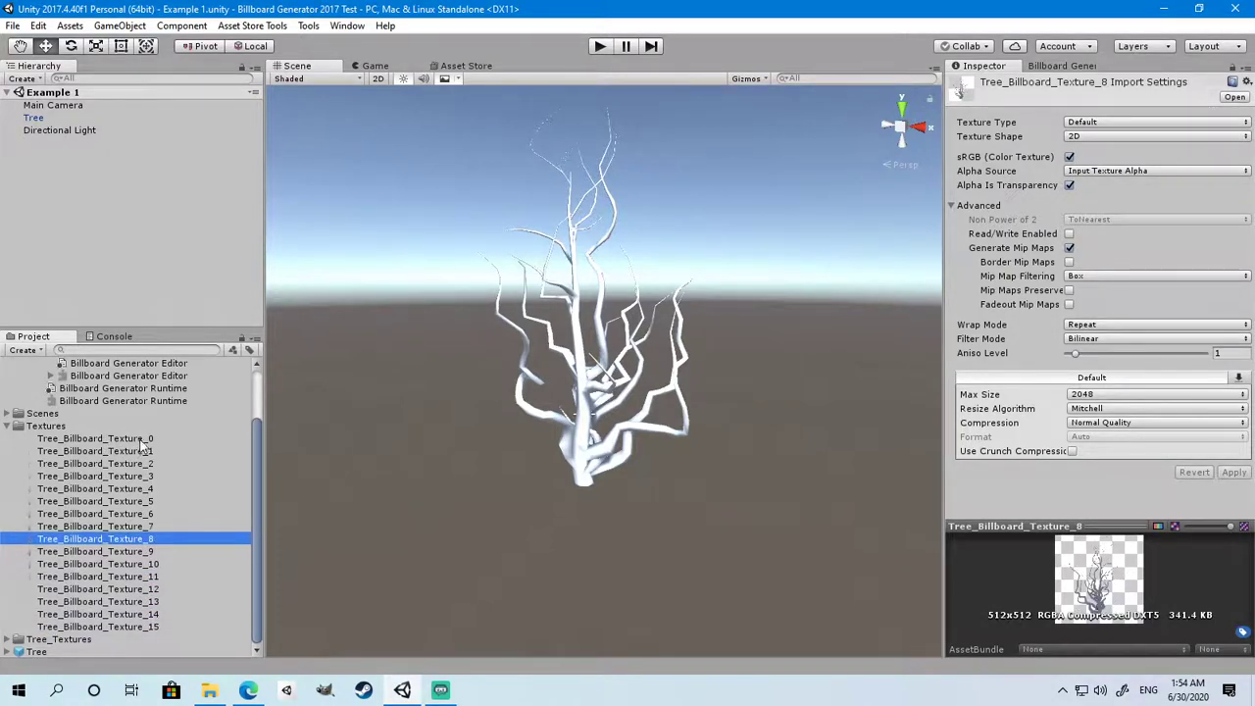
# Delete all 16 tree billboard textures from the Textures folder
pyautogui.click(141, 441)
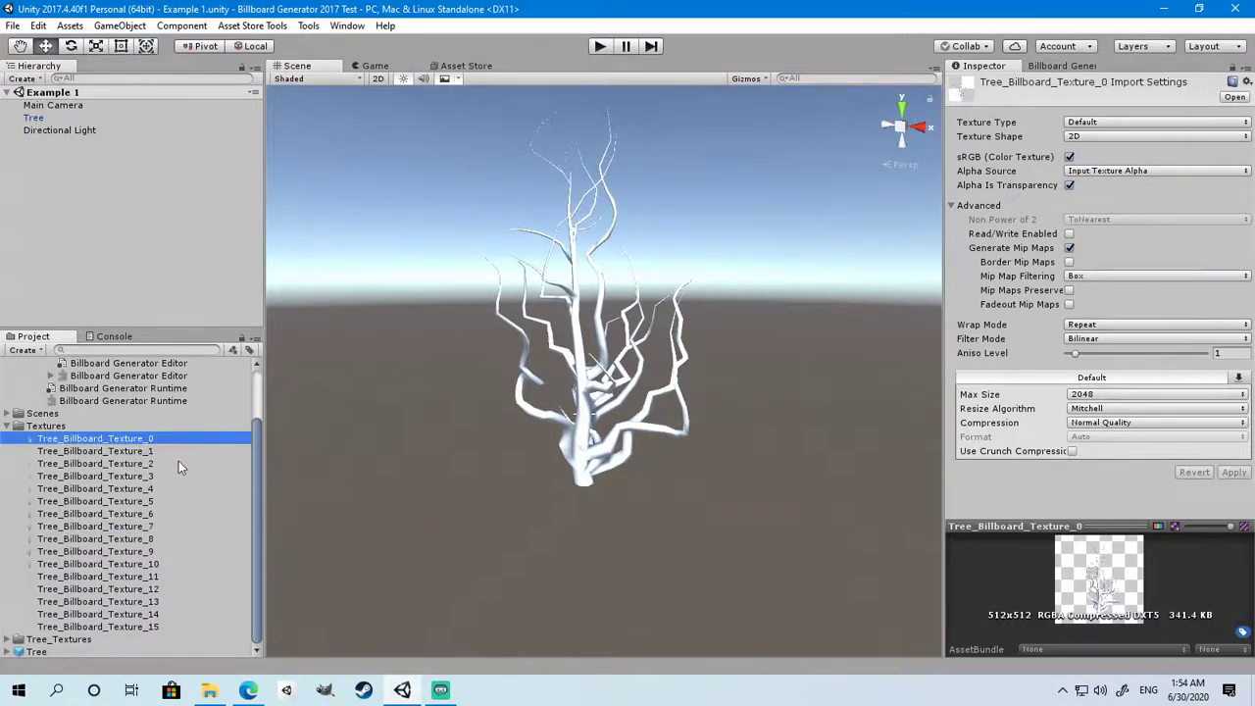
pyautogui.keyDown('shift'); pyautogui.click(165, 626); pyautogui.keyUp('shift')
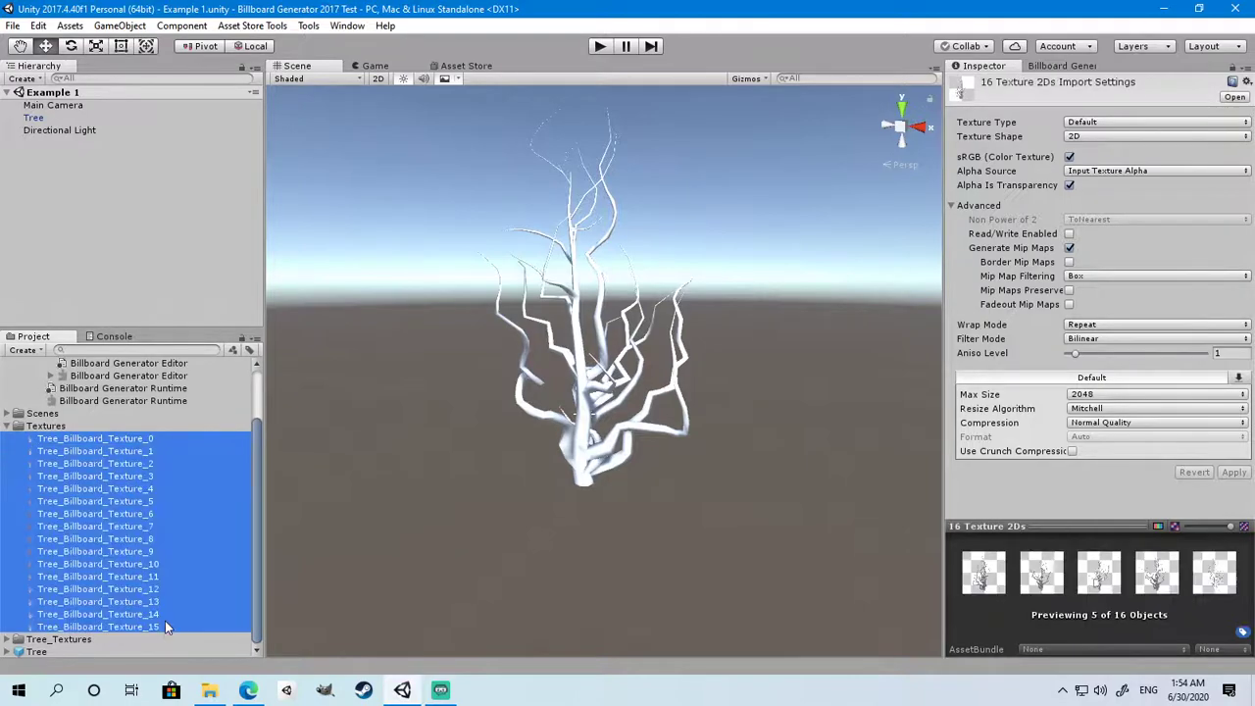
pyautogui.press('Delete')
pyautogui.press('Return')
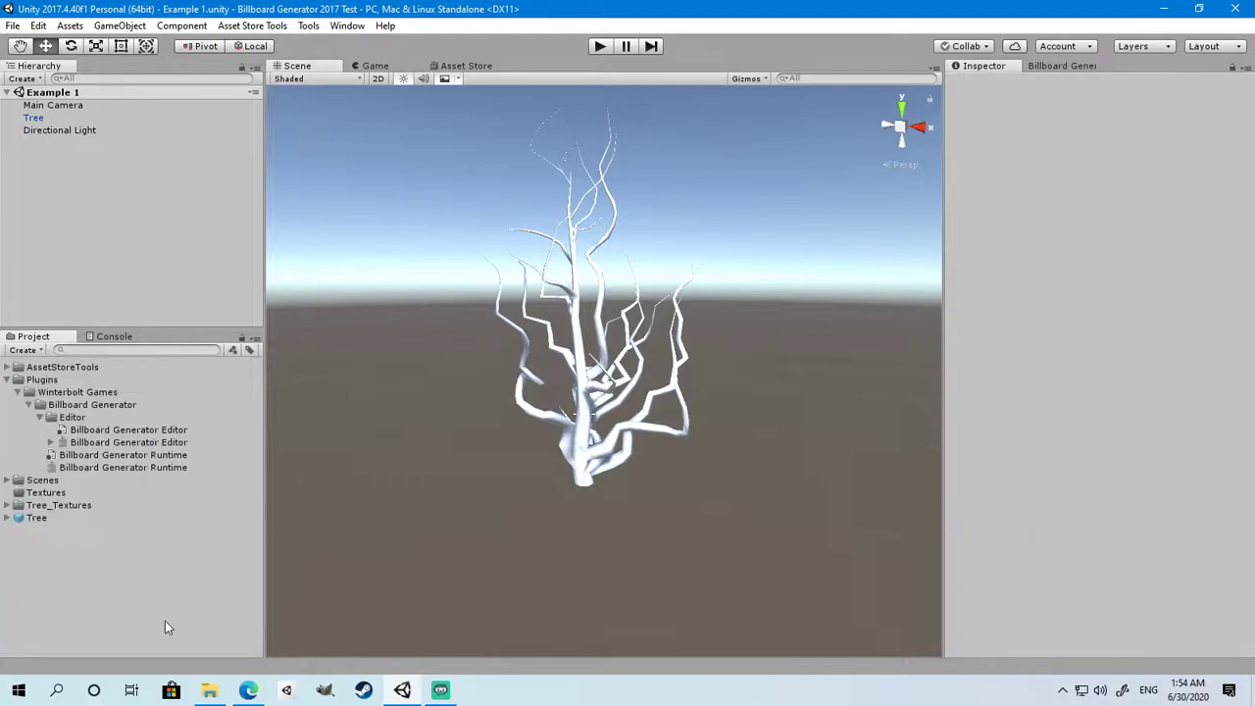
# Add a new Cube to the scene from the Hierarchy's context menu
pyautogui.rightClick(102, 190)
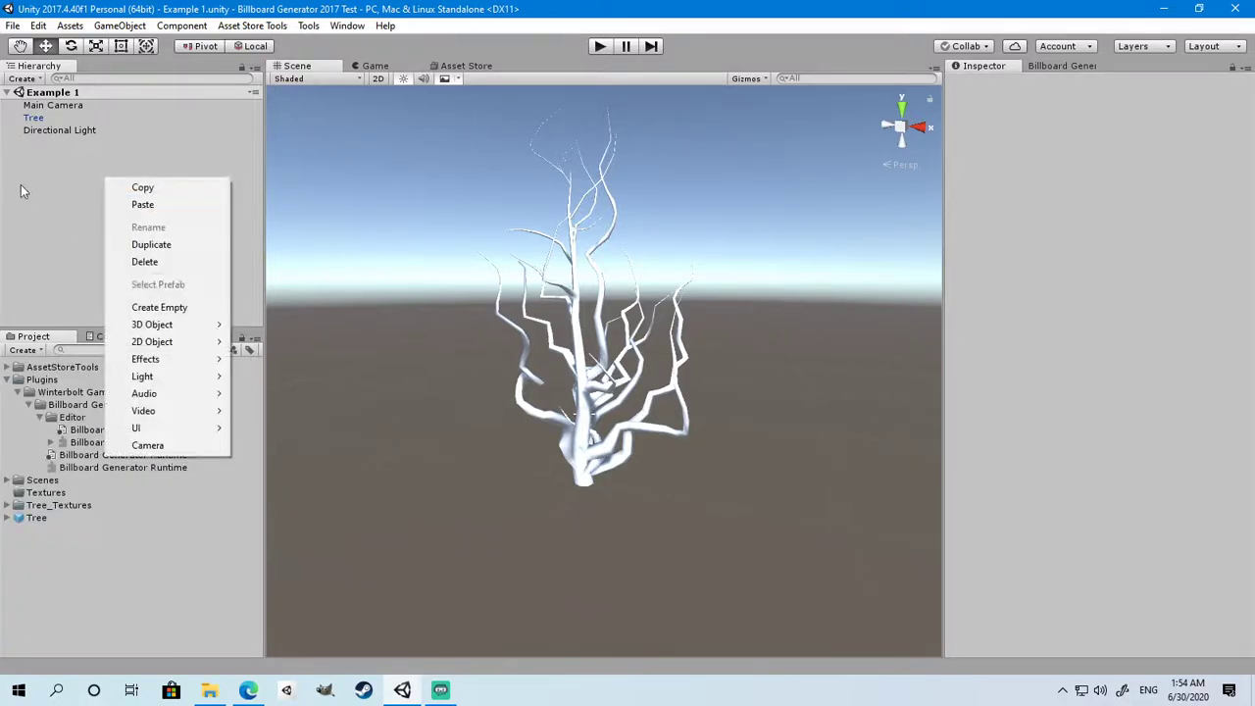
pyautogui.click(49, 164)
pyautogui.rightClick(63, 166)
pyautogui.moveTo(127, 308)
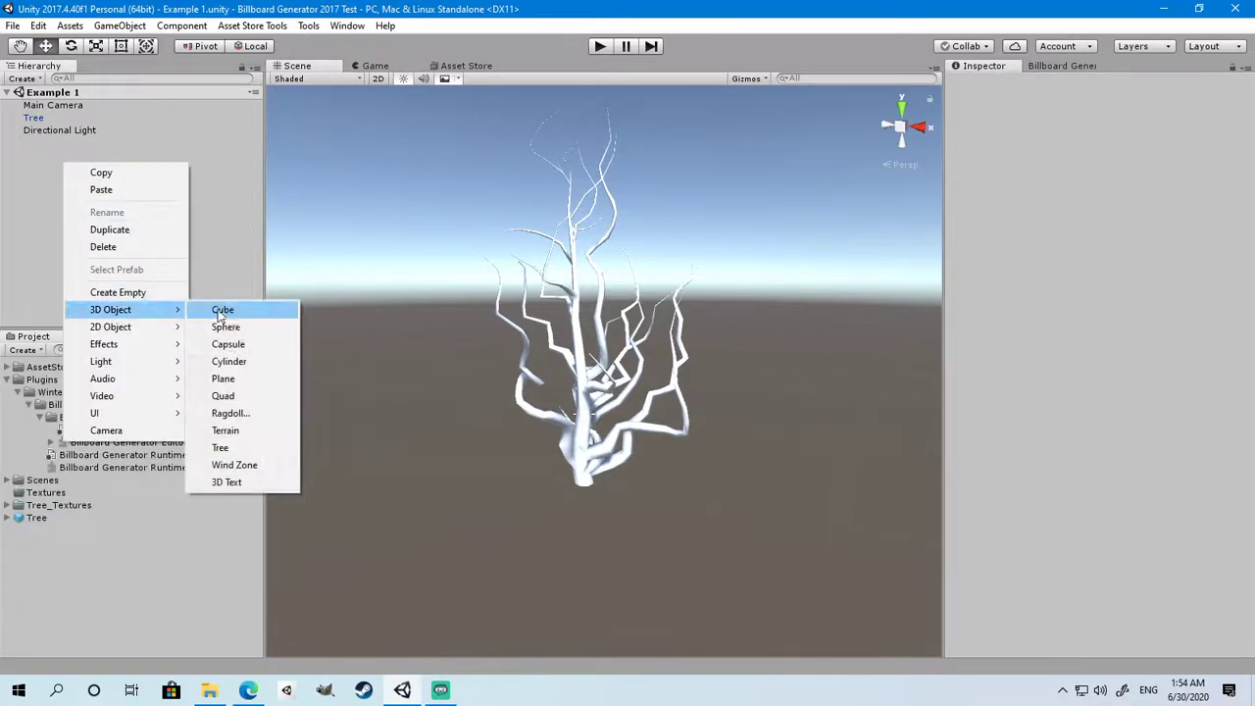
pyautogui.click(221, 309)
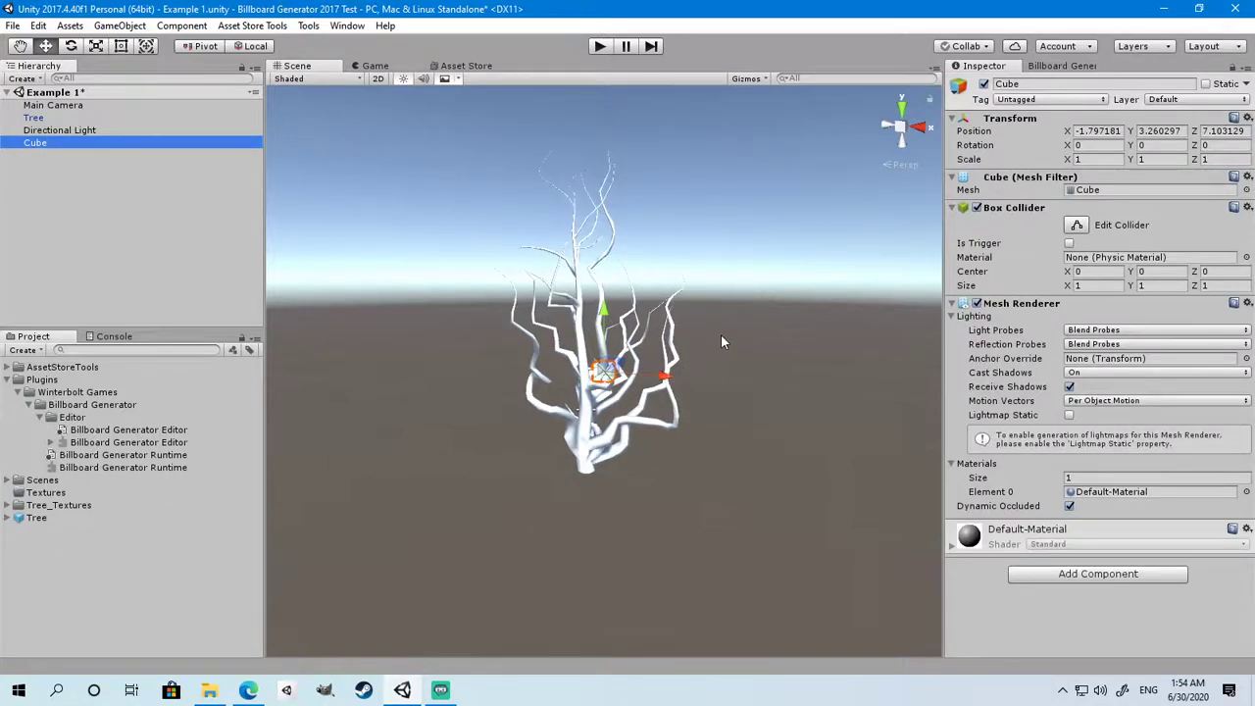
# Push the Cube back along Z to 122.1 and frame it in the Scene view
pyautogui.moveTo(720, 334); pyautogui.dragTo(498, 331, button='right')
pyautogui.moveTo(461, 316); pyautogui.dragTo(1078, 300)
pyautogui.moveTo(745, 275); pyautogui.dragTo(538, 189, button='right')
pyautogui.press('f')
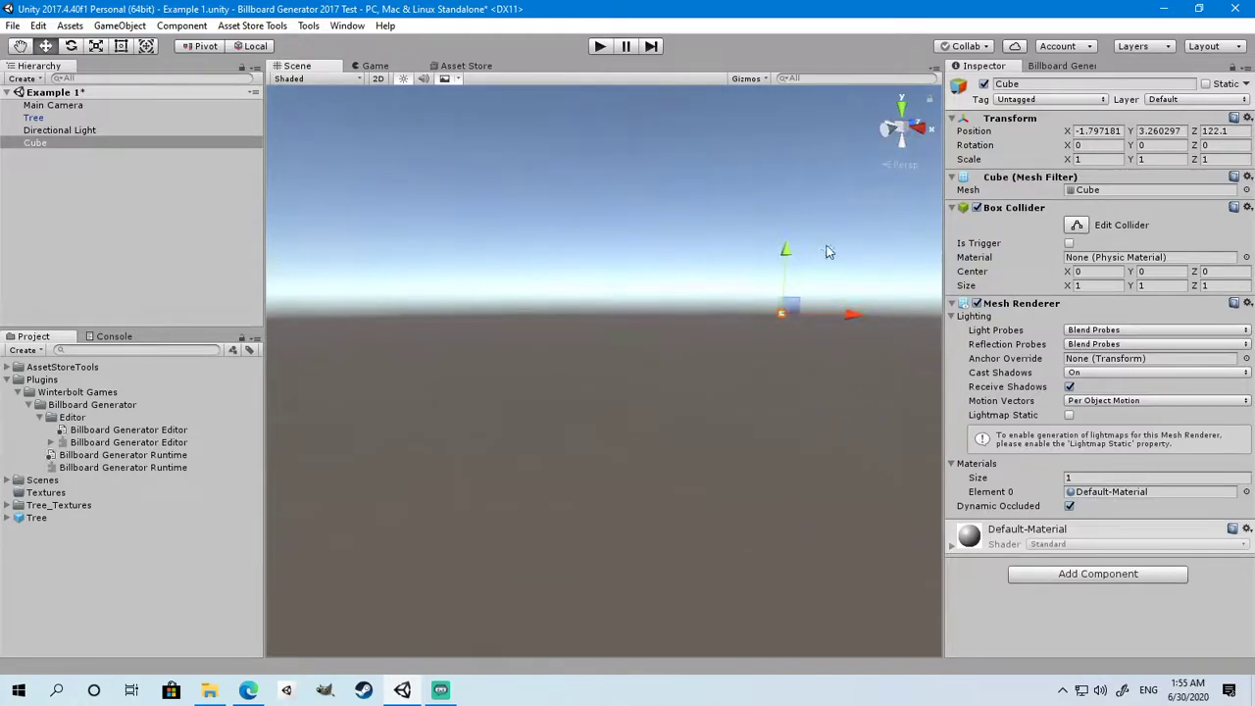
pyautogui.keyDown('alt'); pyautogui.moveTo(183, 271); pyautogui.dragTo(220, 270); pyautogui.keyUp('alt')
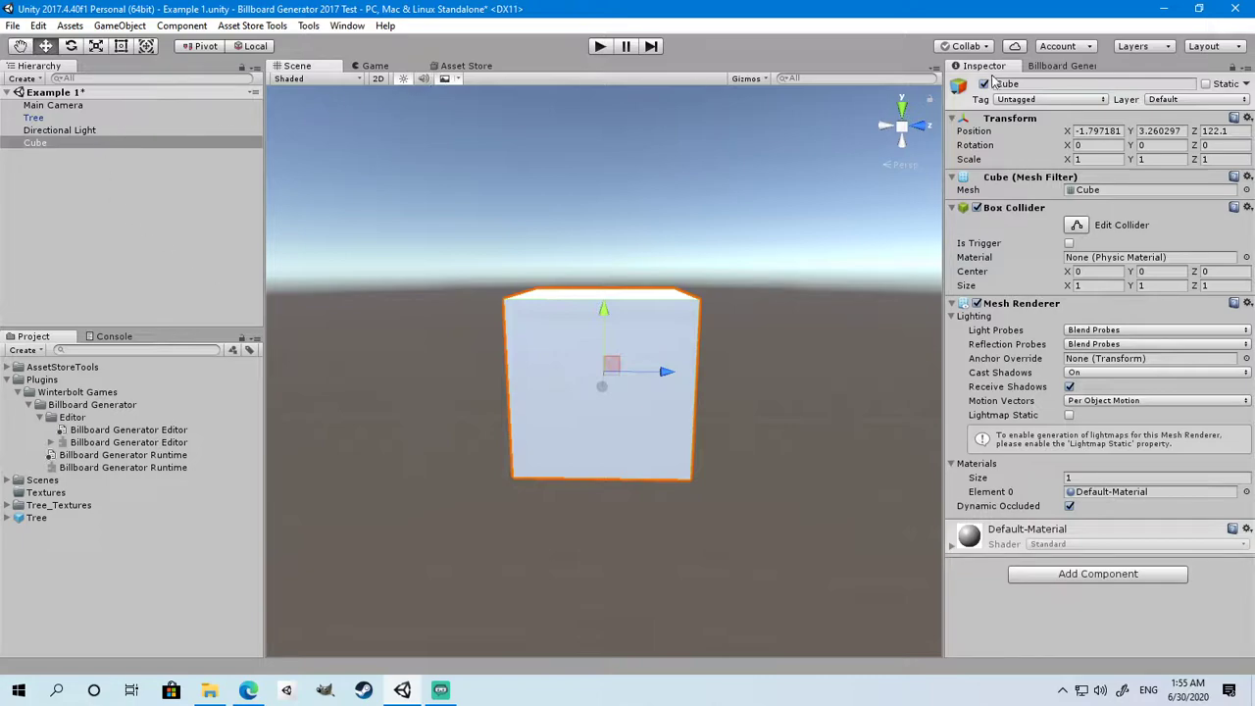
# Add the Cube beside the Tree in the Billboard Generator and generate billboards into Assets/Textures
pyautogui.click(1067, 65)
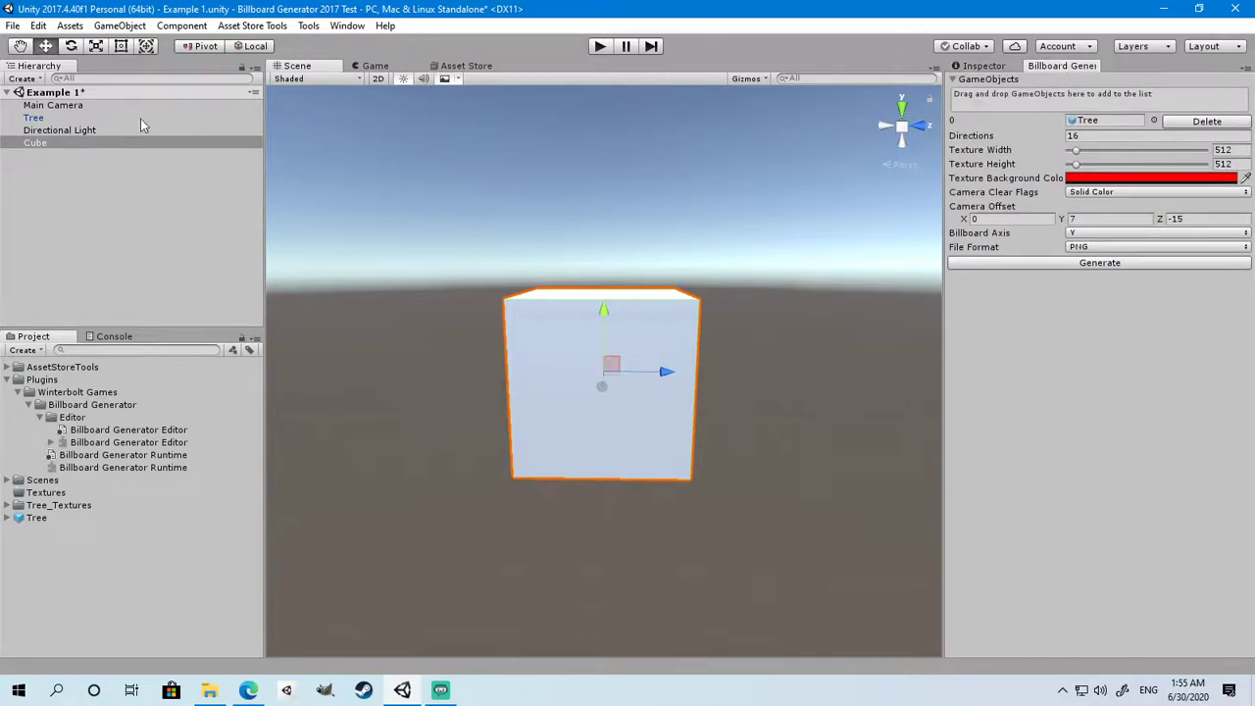
pyautogui.moveTo(33, 145); pyautogui.dragTo(988, 98)
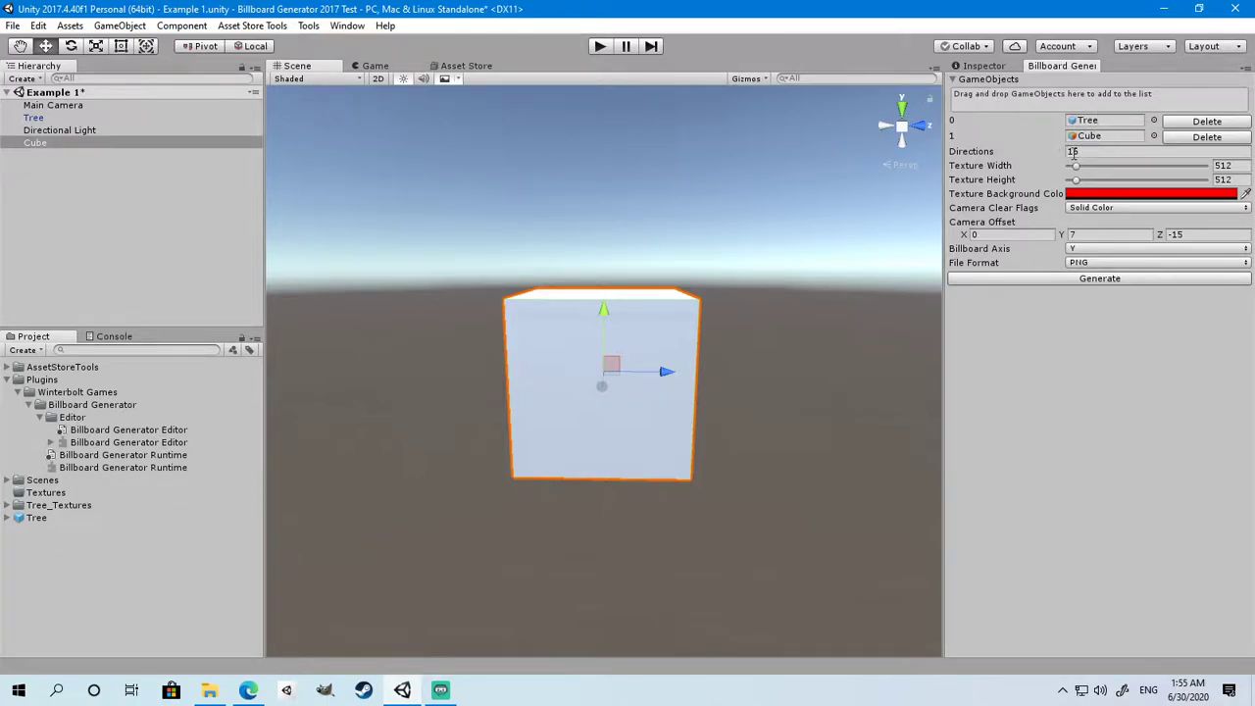
pyautogui.click(1082, 280)
pyautogui.doubleClick(317, 165)
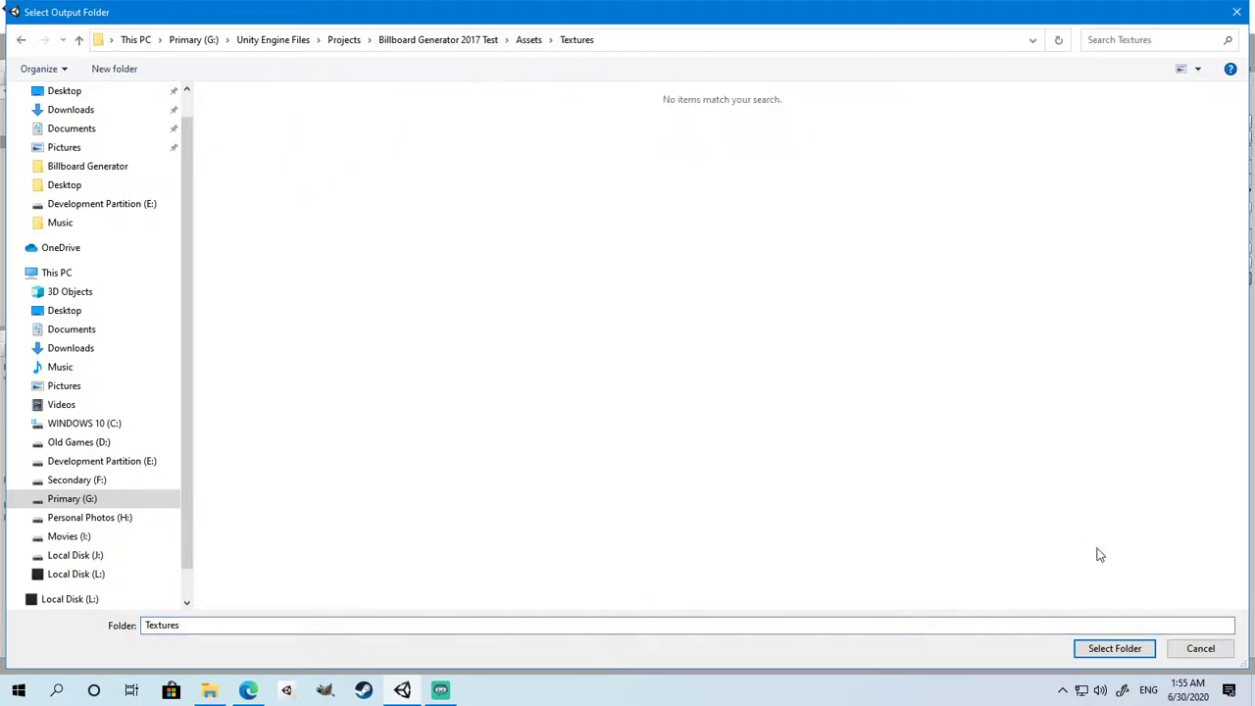
pyautogui.click(1114, 648)
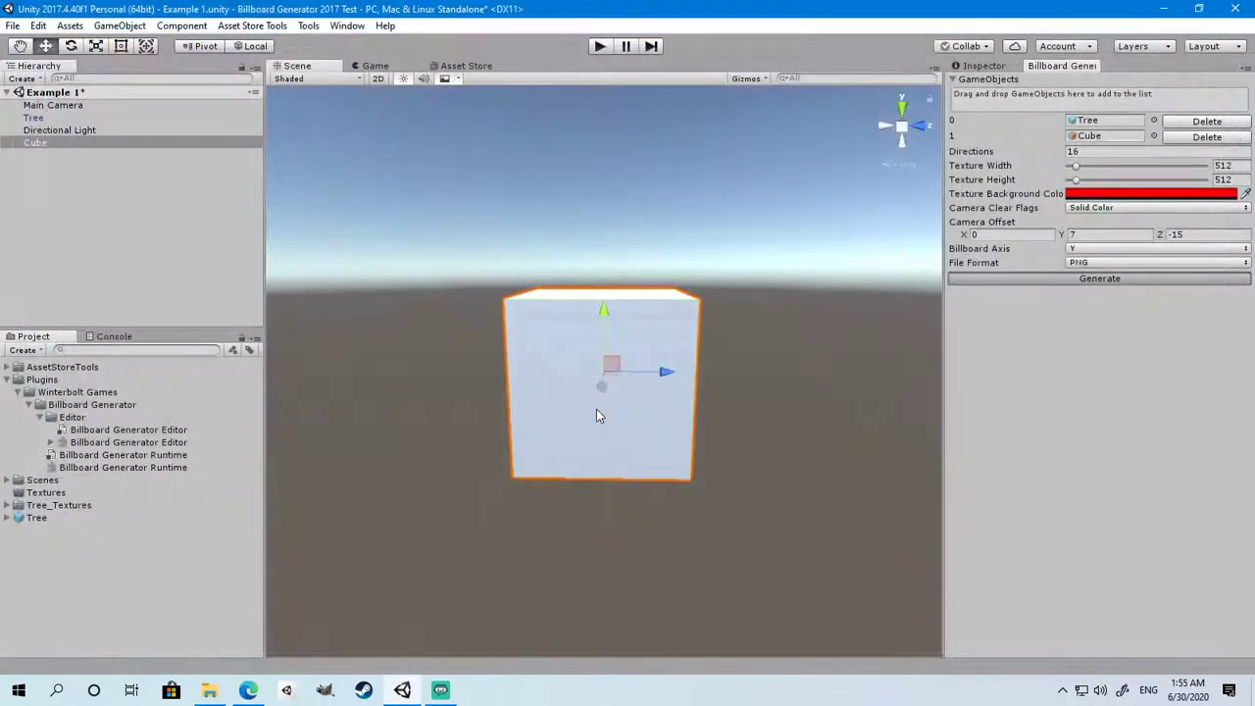
# Reimport the Textures folder so the new billboard PNGs load
pyautogui.rightClick(96, 487)
pyautogui.click(142, 365)
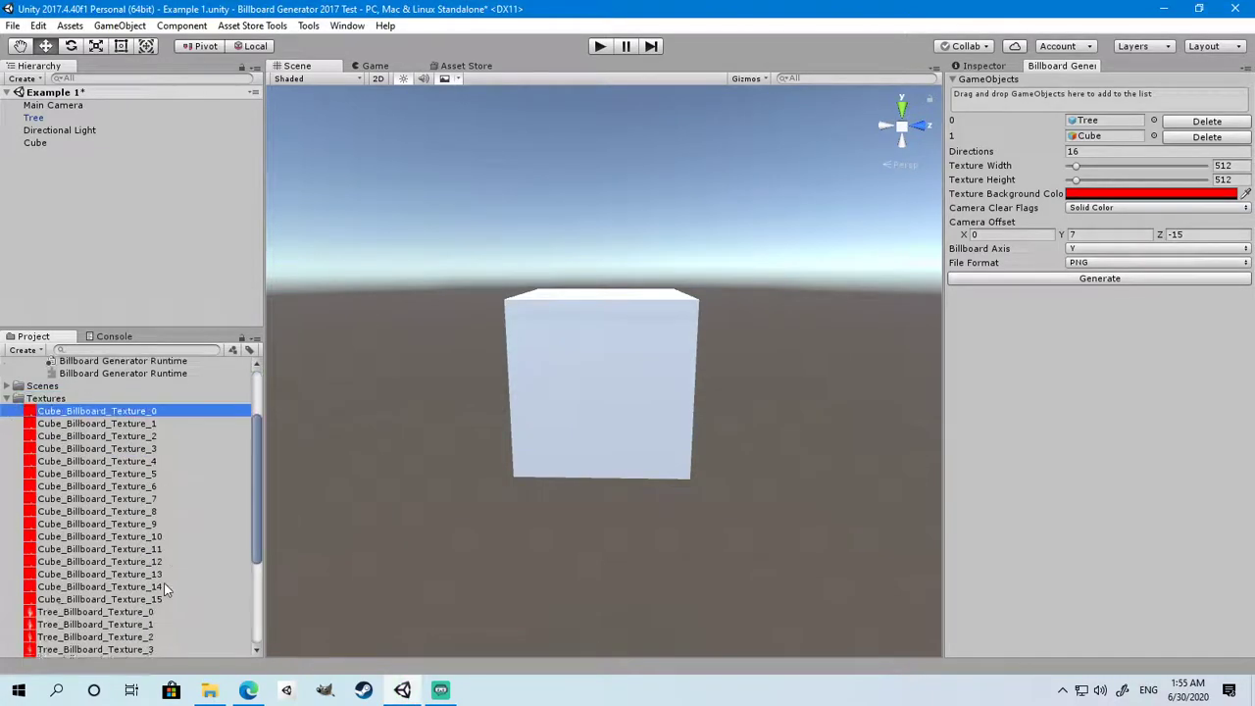
pyautogui.scroll(-5, 164, 586)
# Enable Alpha Is Transparency on all 32 Cube and Tree billboard textures and apply
pyautogui.keyDown('shift'); pyautogui.click(75, 626); pyautogui.keyUp('shift')
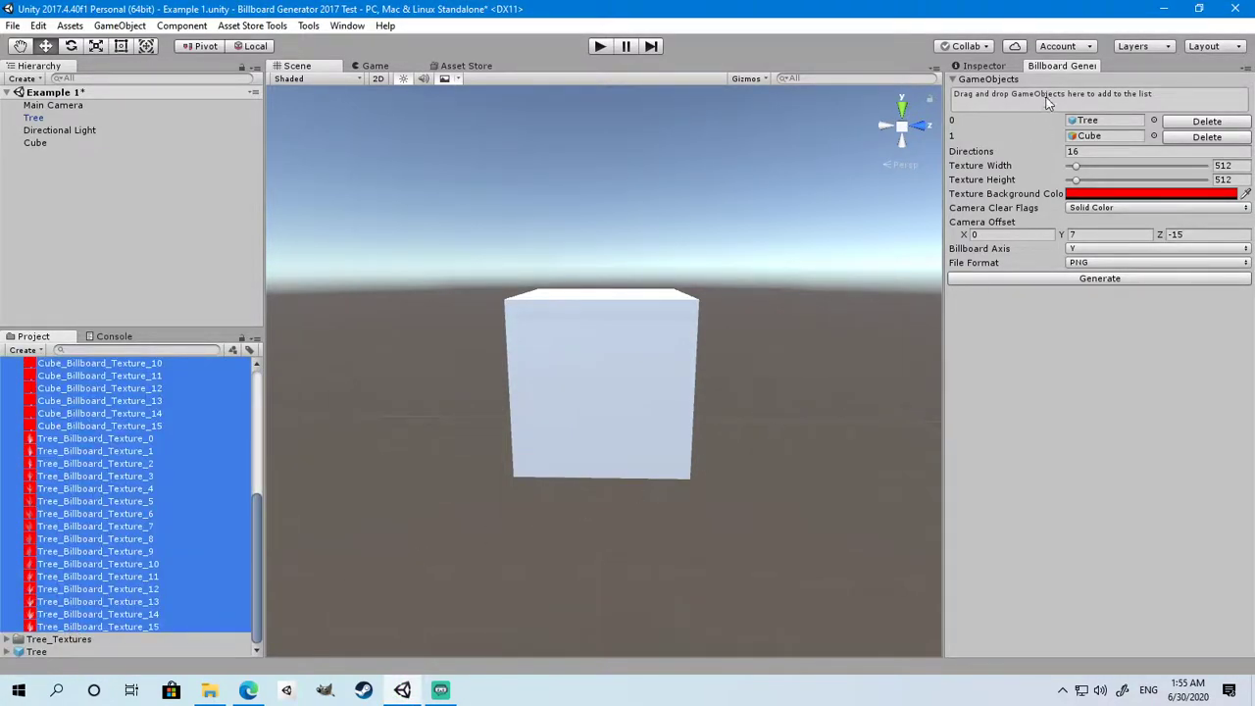
pyautogui.click(983, 65)
pyautogui.click(1069, 185)
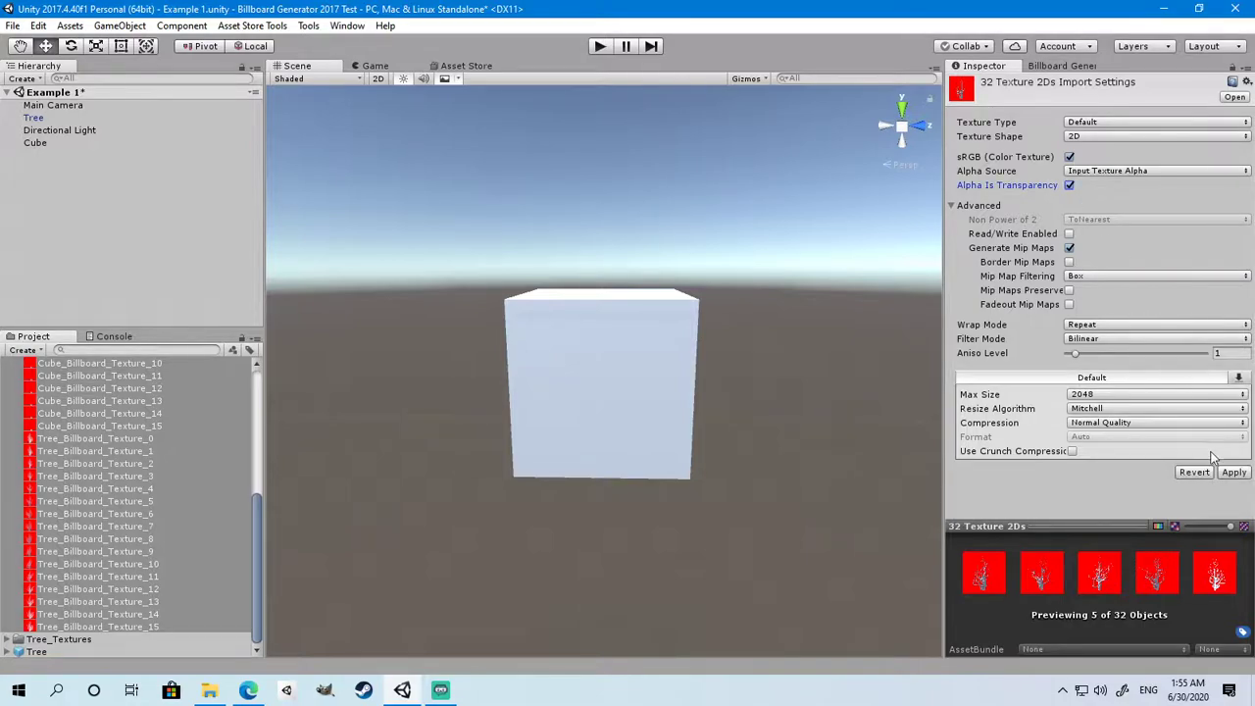
pyautogui.click(1230, 472)
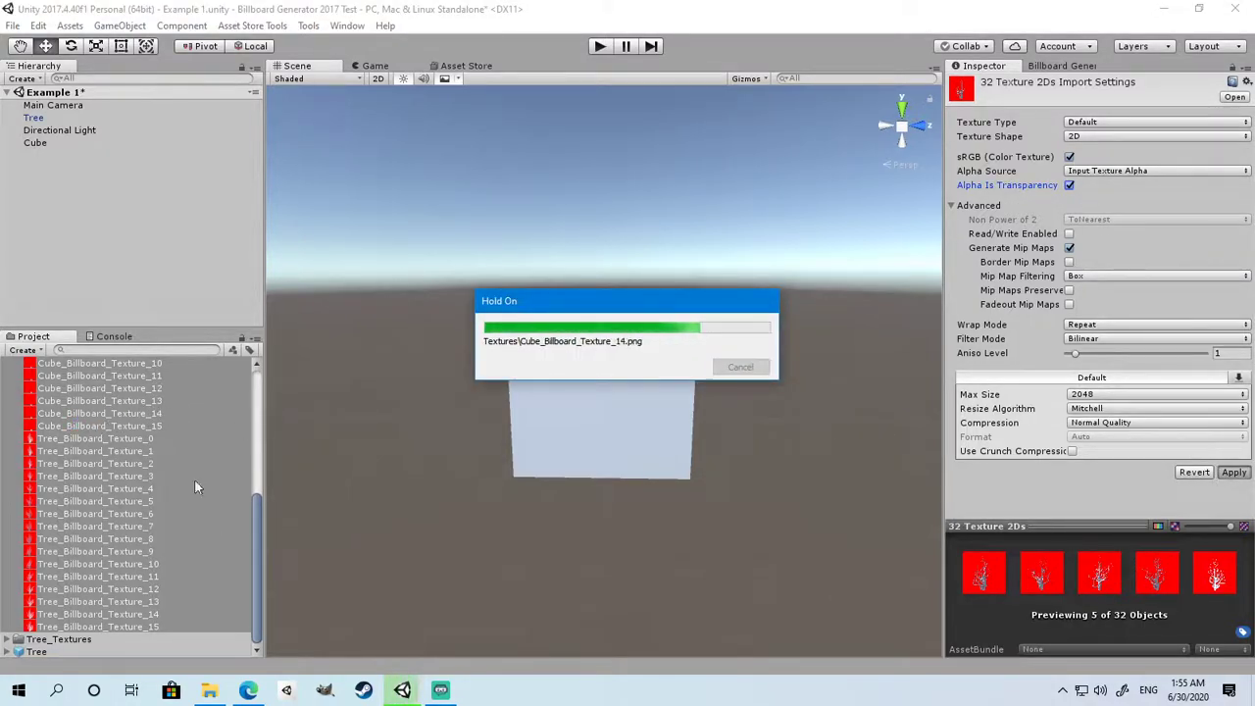
# Select the first Cube billboard texture in the Textures folder
pyautogui.scroll(3, 93, 405)
pyautogui.click(93, 397)
pyautogui.scroll(3, 93, 405)
pyautogui.click(127, 425)
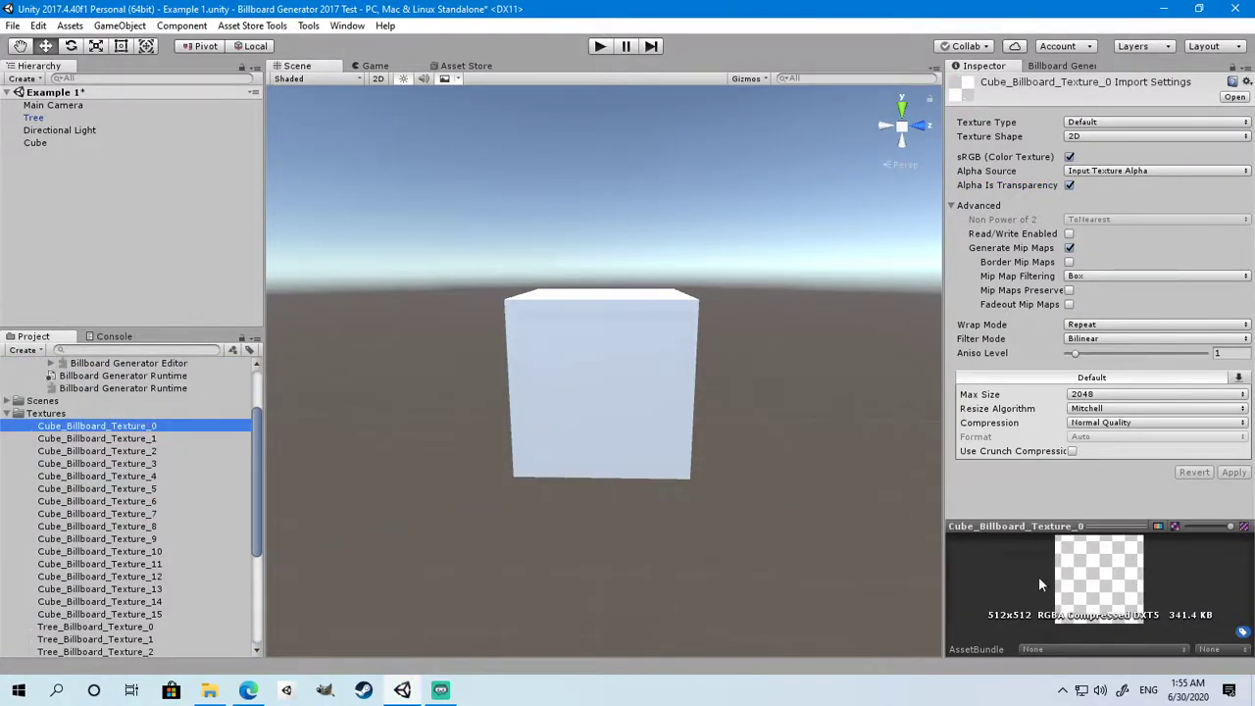
# Disable Alpha Is Transparency on Cube_Billboard_Texture_0 through _15 and apply
pyautogui.keyDown('shift'); pyautogui.click(149, 614); pyautogui.keyUp('shift')
pyautogui.click(1069, 185)
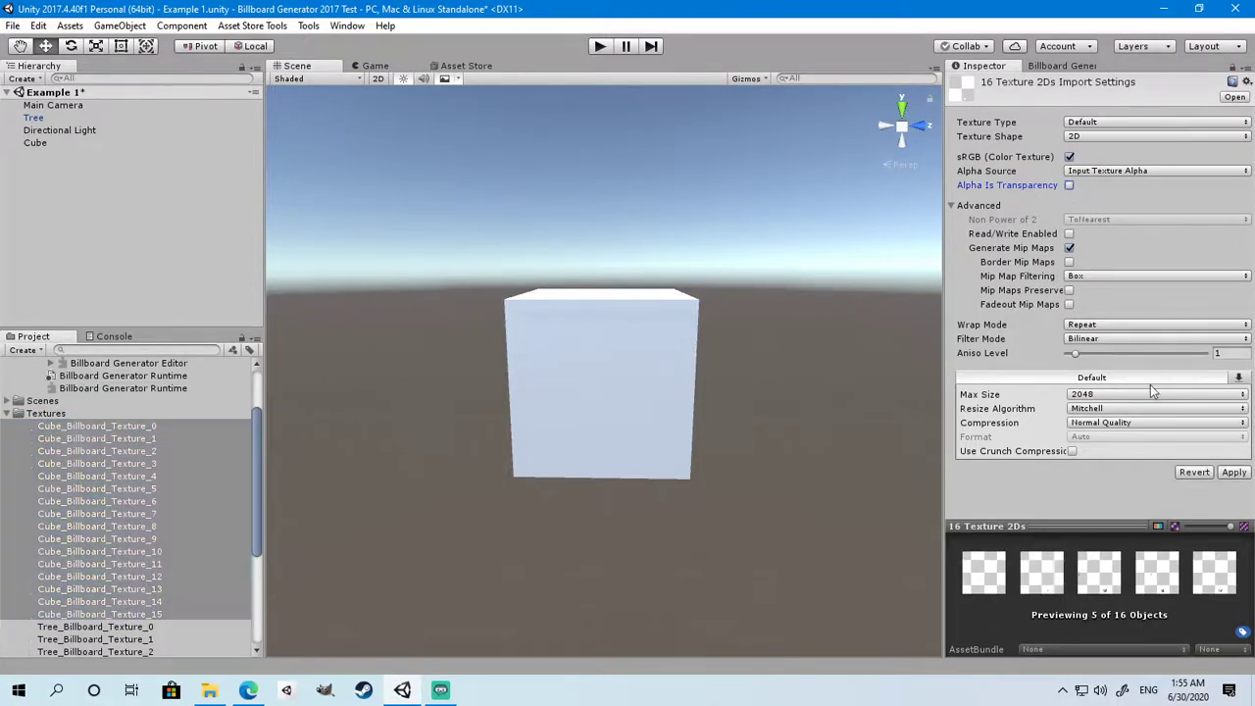
pyautogui.click(1233, 471)
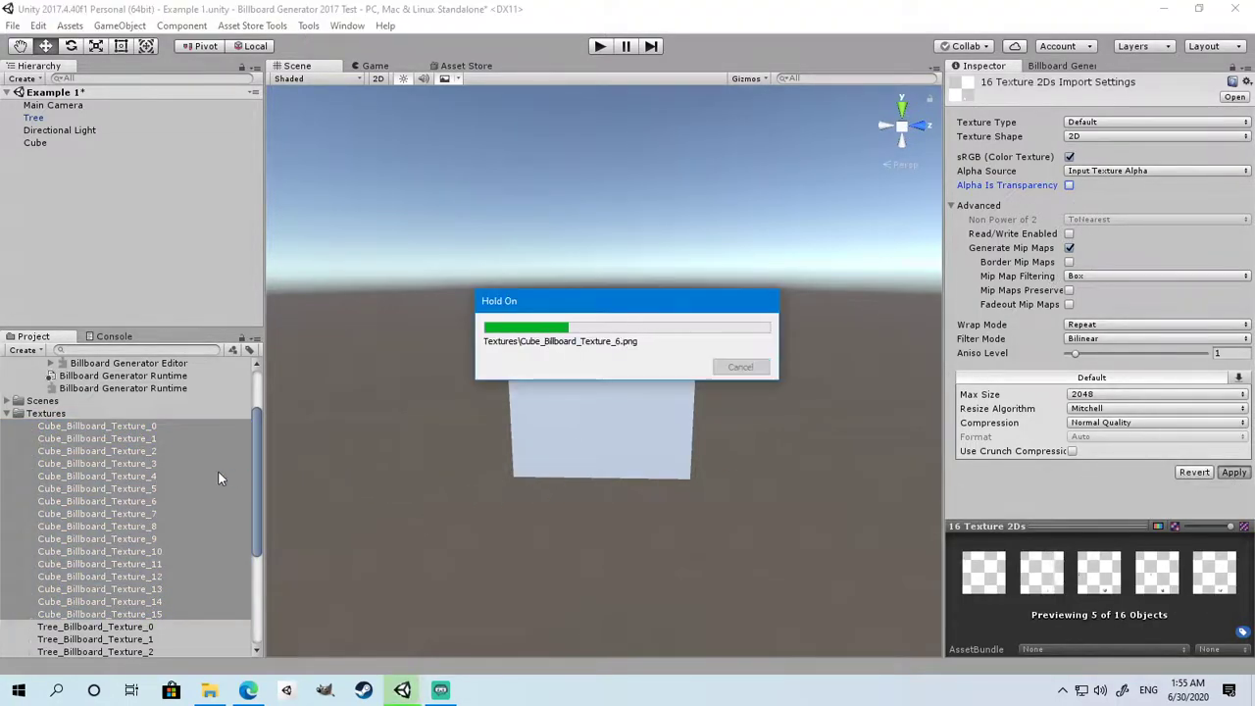
# Step through the Cube billboard textures to confirm their previews show solid red
pyautogui.click(137, 428)
pyautogui.press('Down')
pyautogui.press('Down')
pyautogui.press('Down')
pyautogui.press('Down')
pyautogui.press('Down')
pyautogui.press('Down')
pyautogui.press('Down')
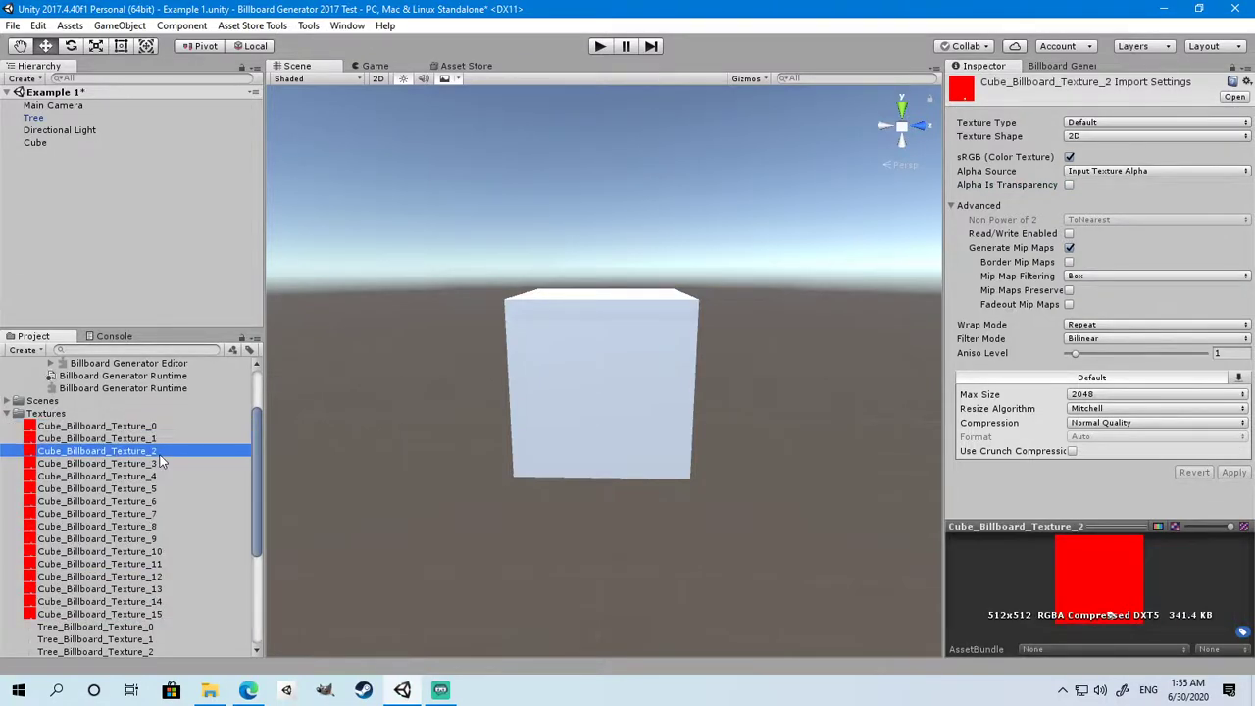
pyautogui.moveTo(1014, 526); pyautogui.dragTo(1015, 335)
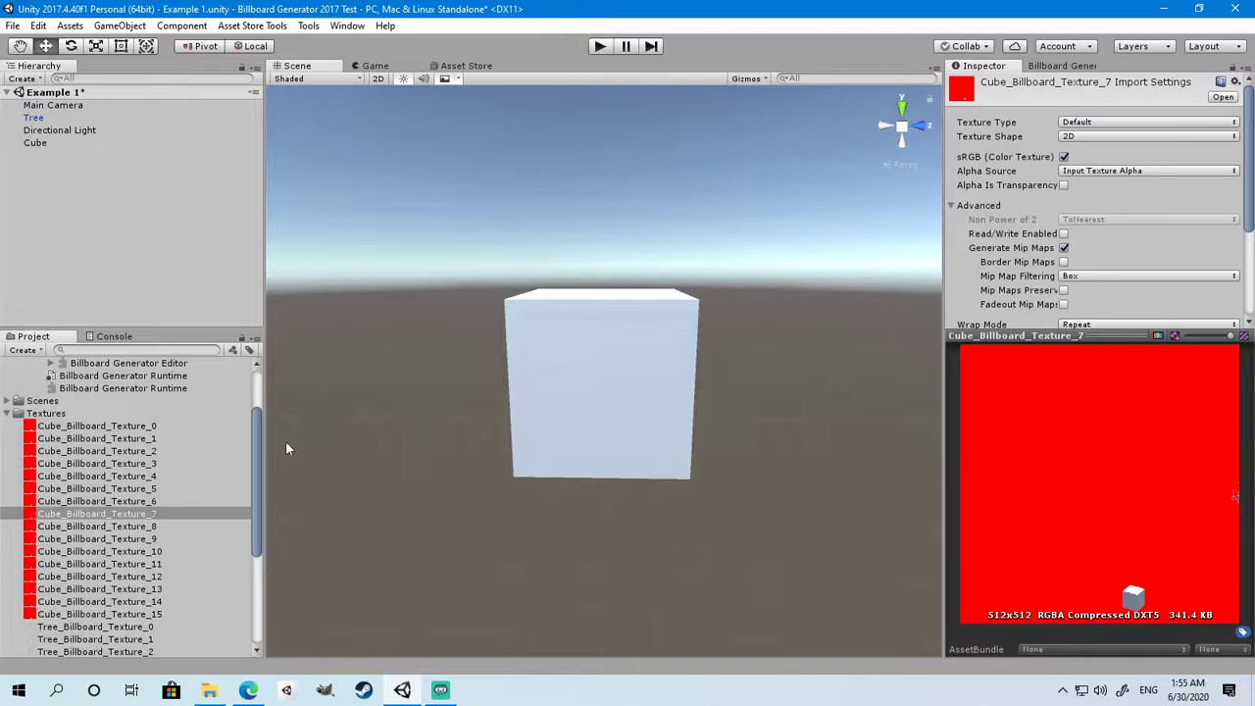
pyautogui.click(147, 428)
pyautogui.press('Down')
pyautogui.press('Down')
pyautogui.press('Down')
pyautogui.press('Down')
pyautogui.press('Down')
pyautogui.press('Down')
pyautogui.press('Down')
pyautogui.press('Down')
pyautogui.press('Down')
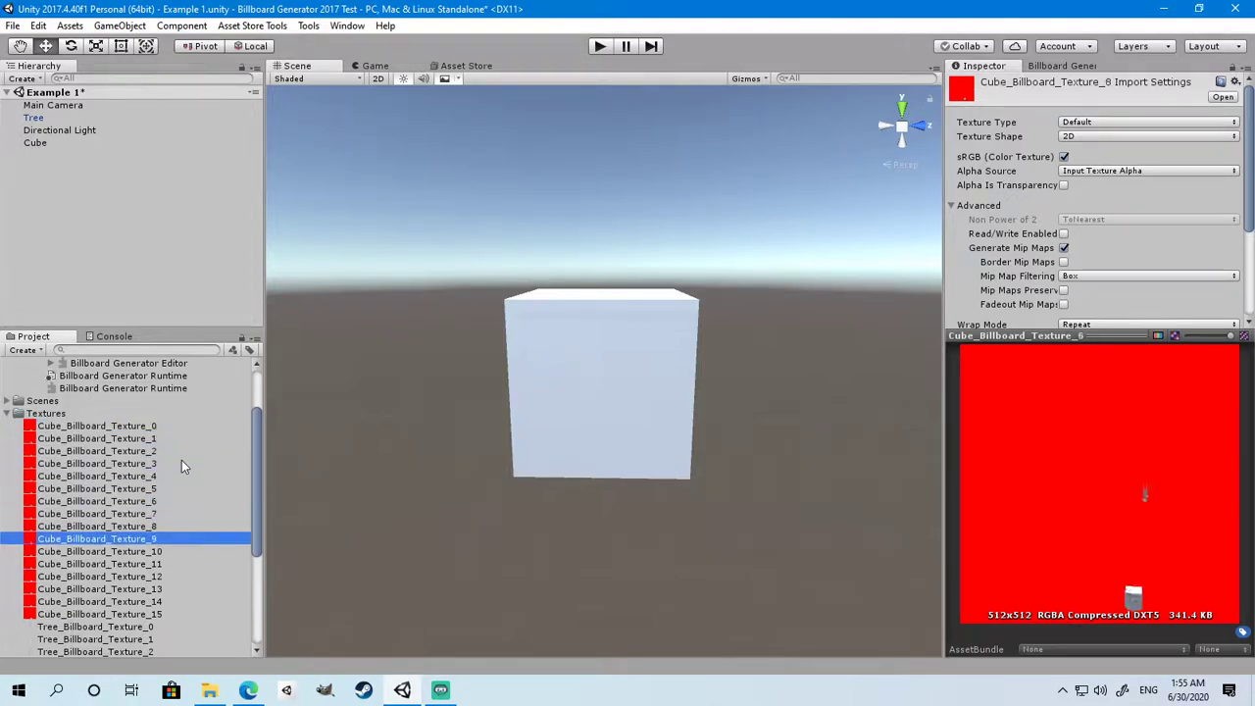
pyautogui.press('Down')
pyautogui.press('Down')
pyautogui.press('Down')
pyautogui.press('Down')
pyautogui.press('Down')
pyautogui.press('Down')
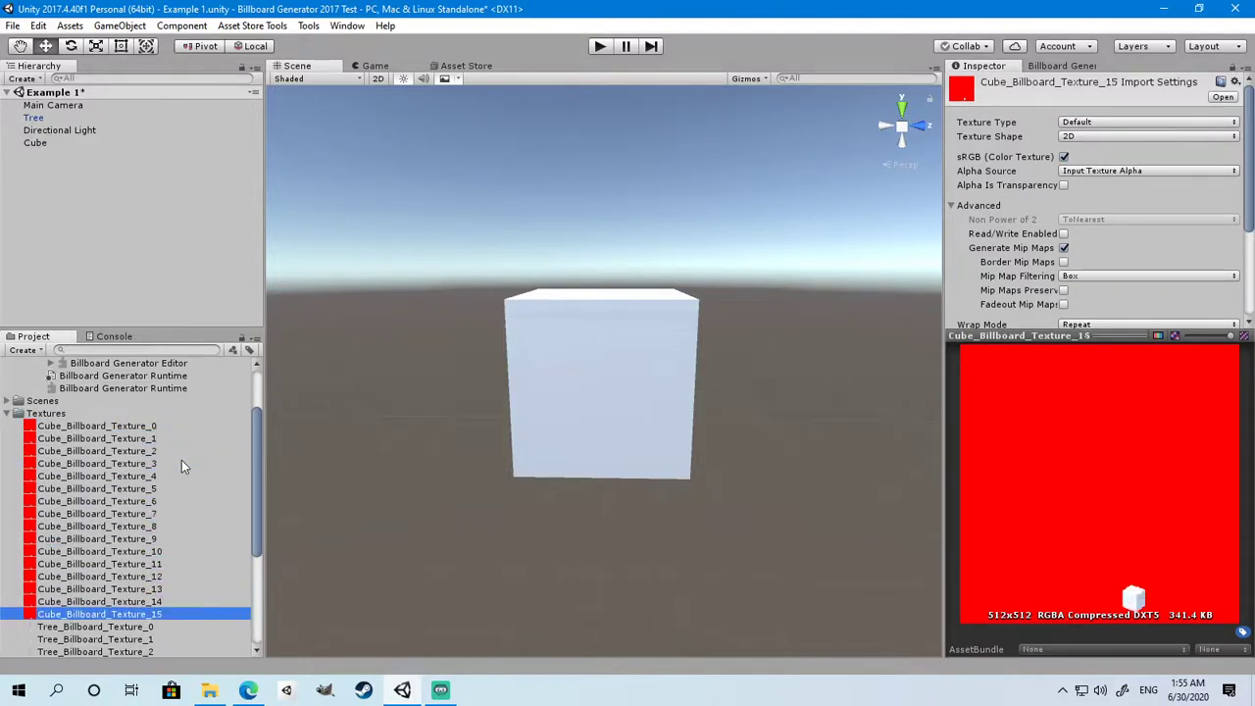
pyautogui.scroll(-3, 182, 466)
pyautogui.click(154, 487)
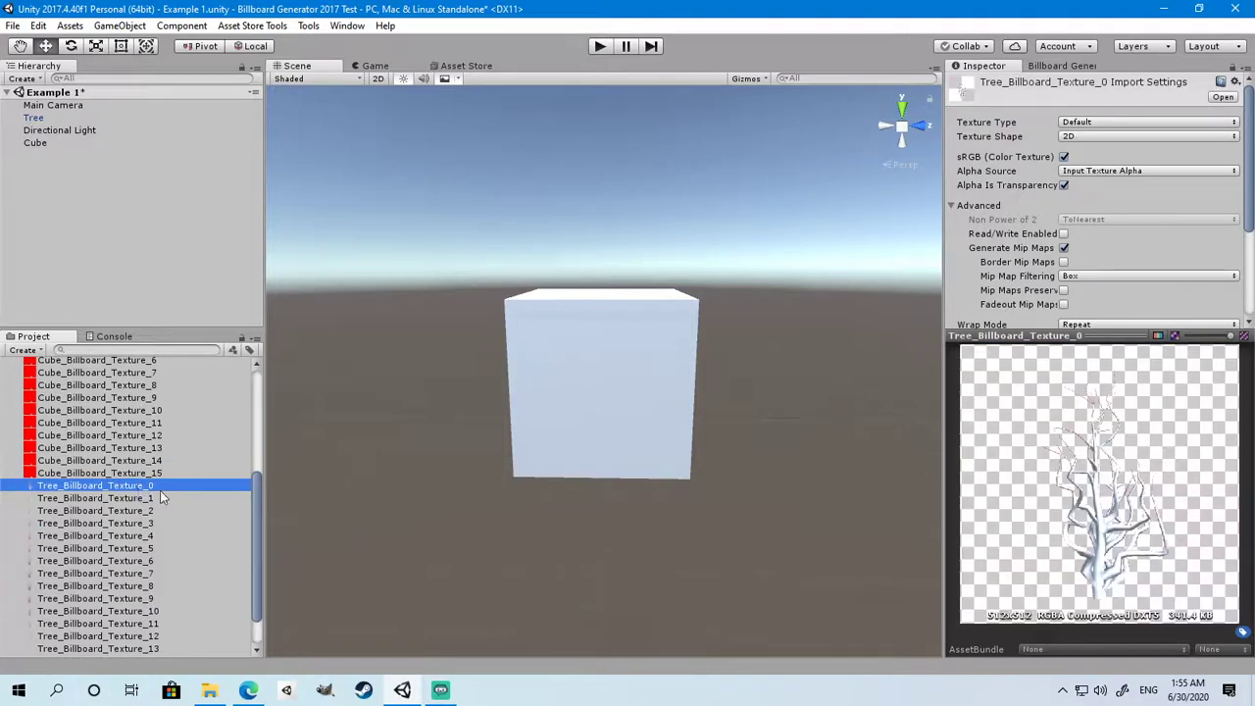
pyautogui.press('Down')
pyautogui.press('Down')
pyautogui.press('Down')
pyautogui.press('Down')
pyautogui.press('Down')
pyautogui.press('Down')
pyautogui.press('Down')
pyautogui.press('Down')
pyautogui.press('Down')
pyautogui.press('Down')
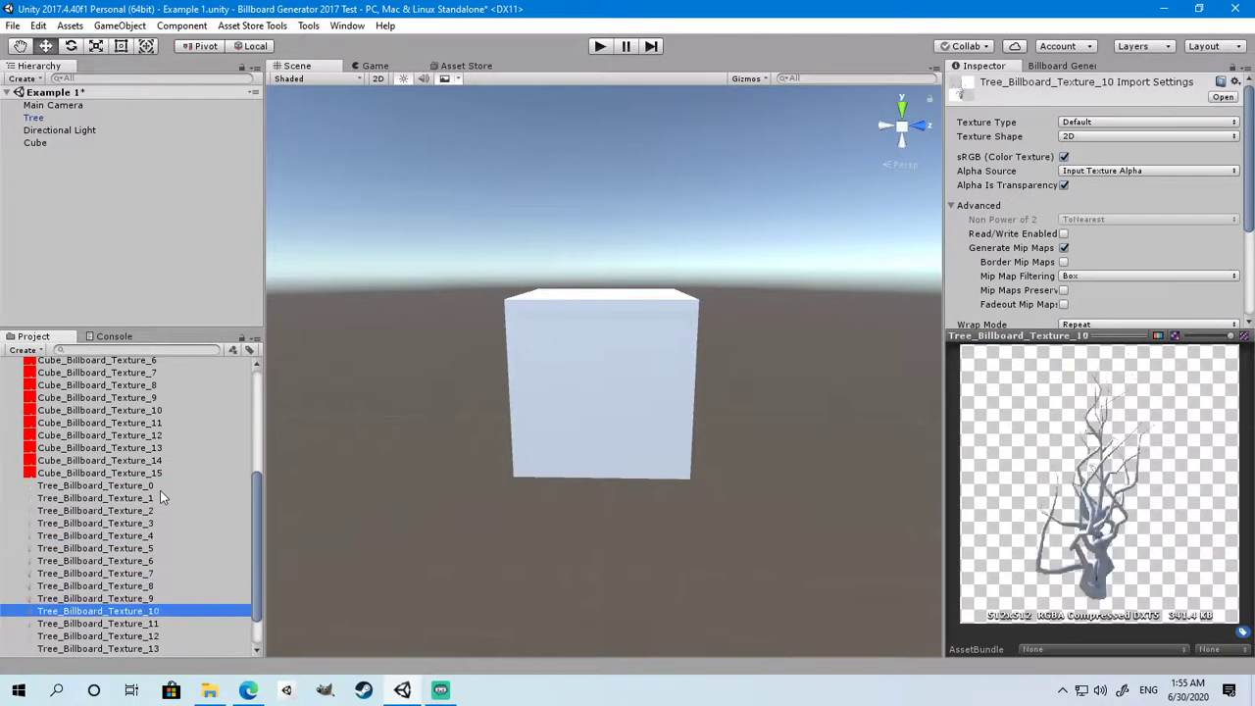
pyautogui.press('Down')
pyautogui.press('Down')
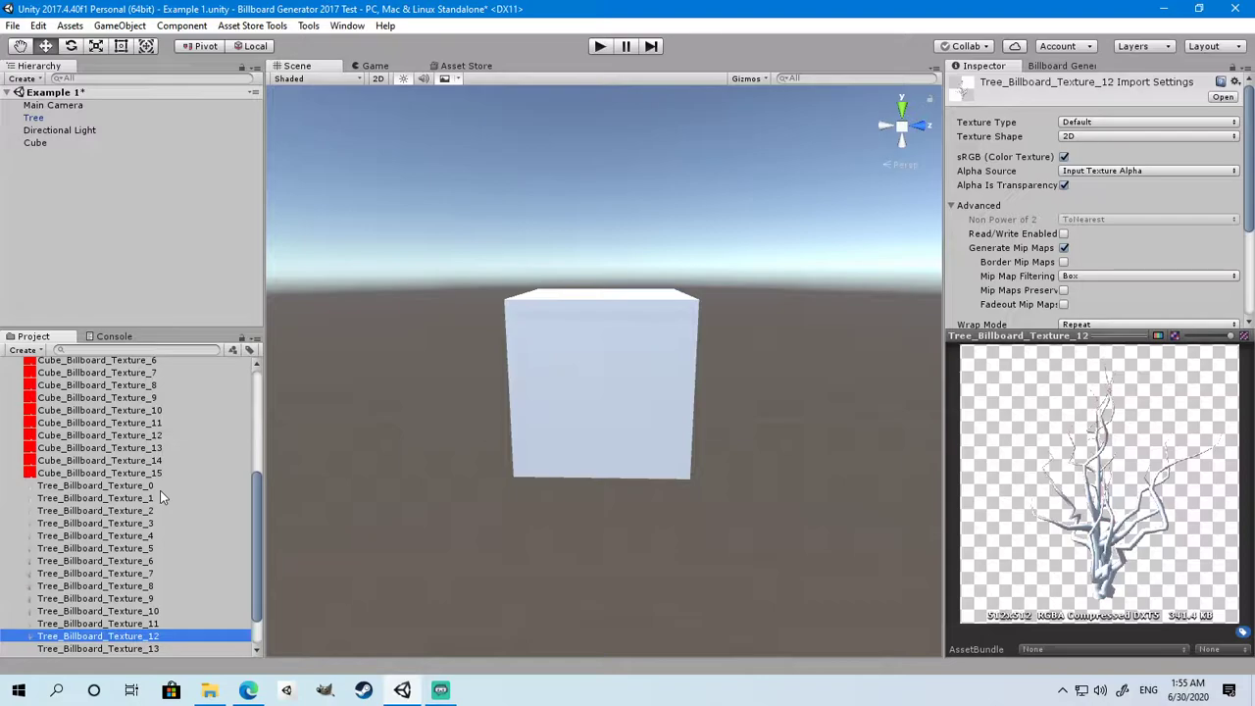
pyautogui.press('Down')
pyautogui.press('Down')
pyautogui.press('Down')
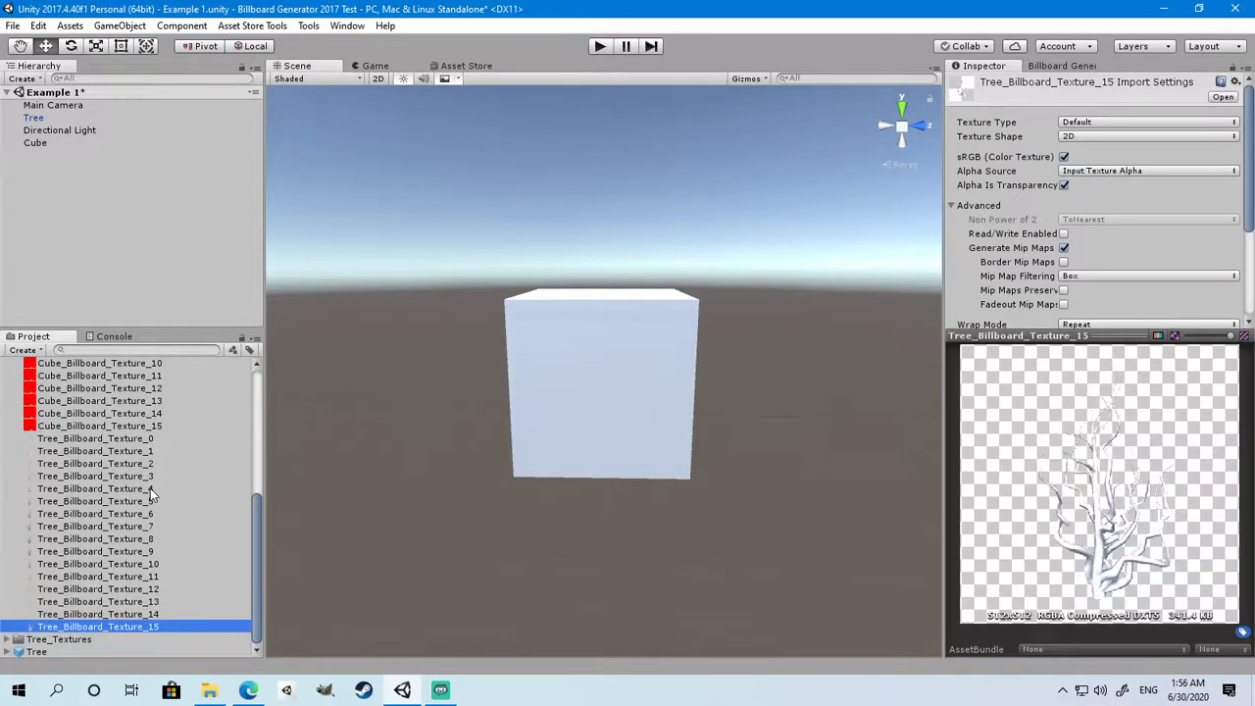
pyautogui.press('Down')
pyautogui.press('Up')
pyautogui.moveTo(1029, 335); pyautogui.dragTo(1053, 477)
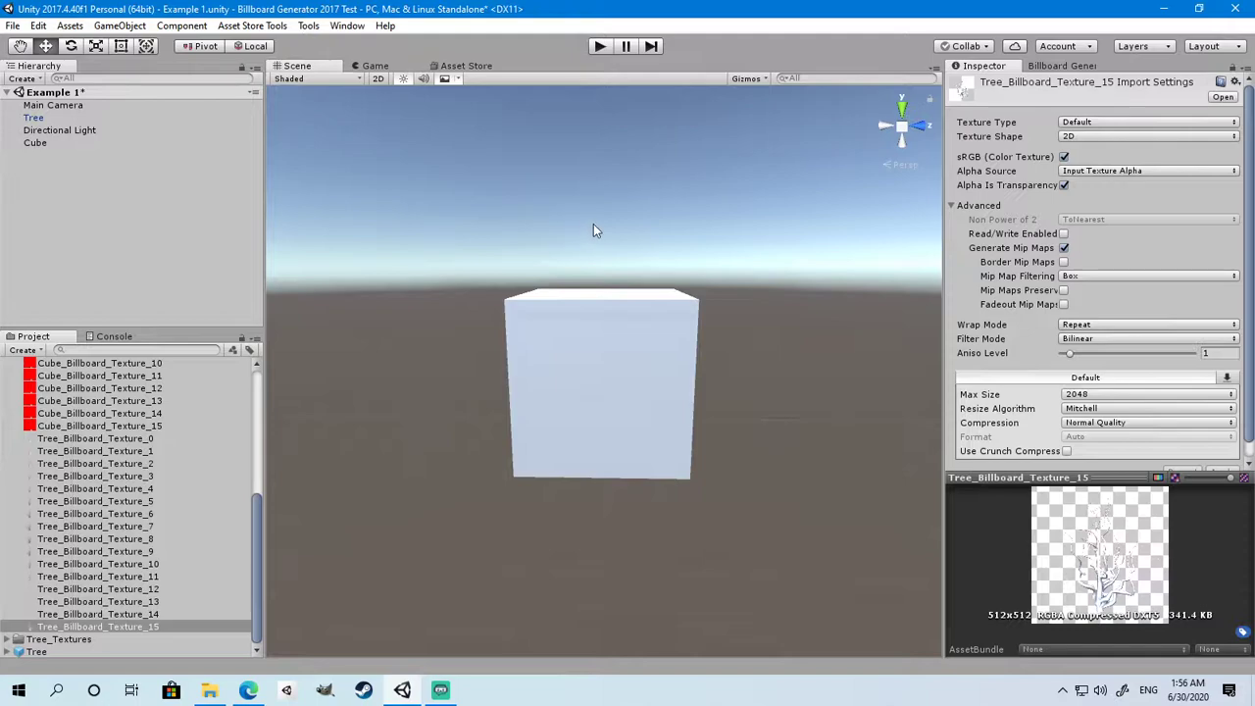
pyautogui.moveTo(593, 224)
pyautogui.mouseDown(button='middle')
pyautogui.moveTo(579, 272)
pyautogui.moveTo(558, 252)
pyautogui.moveTo(591, 227)
pyautogui.mouseUp(button='middle')
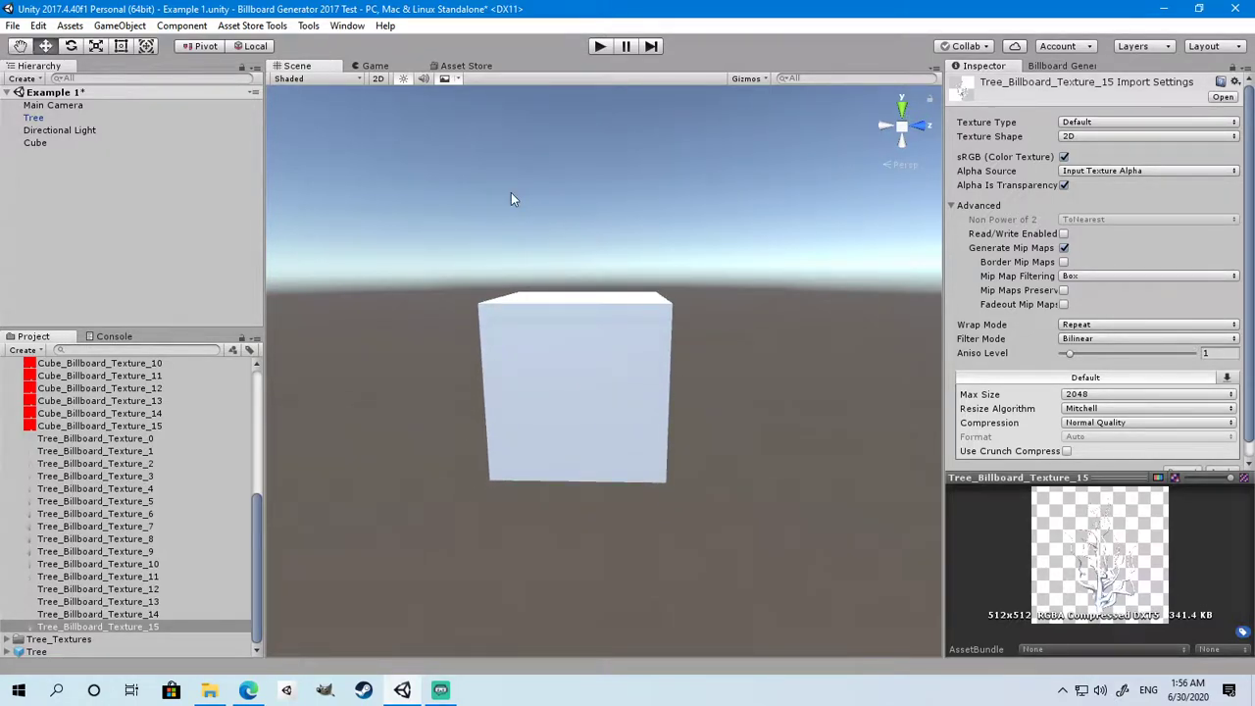